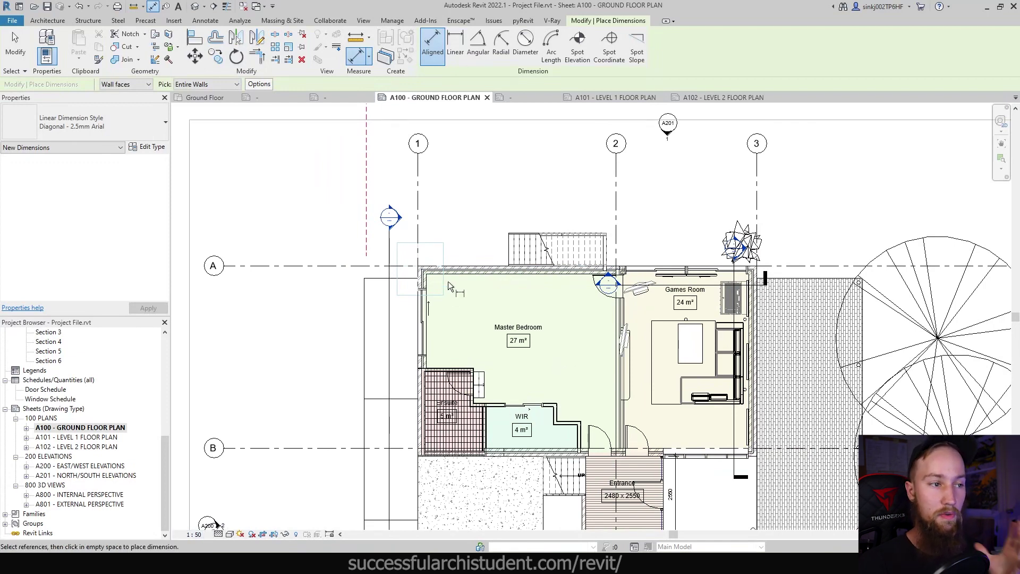
- Examine the ground floor plan's exterior walls around the Master Bedroom and Games Room
{"action": "scroll", "coordinate": [448, 282], "scroll_direction": "up", "scroll_amount": 1}
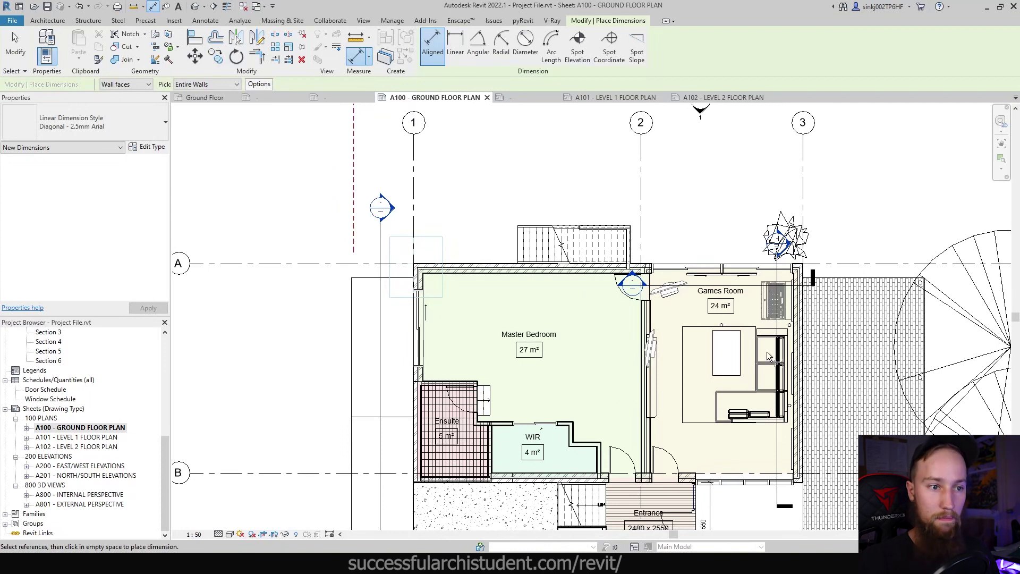
{"action": "scroll", "coordinate": [541, 363], "scroll_direction": "down", "scroll_amount": 2}
{"action": "scroll", "coordinate": [544, 372], "scroll_direction": "up", "scroll_amount": 2}
{"action": "scroll", "coordinate": [545, 372], "scroll_direction": "up", "scroll_amount": 1}
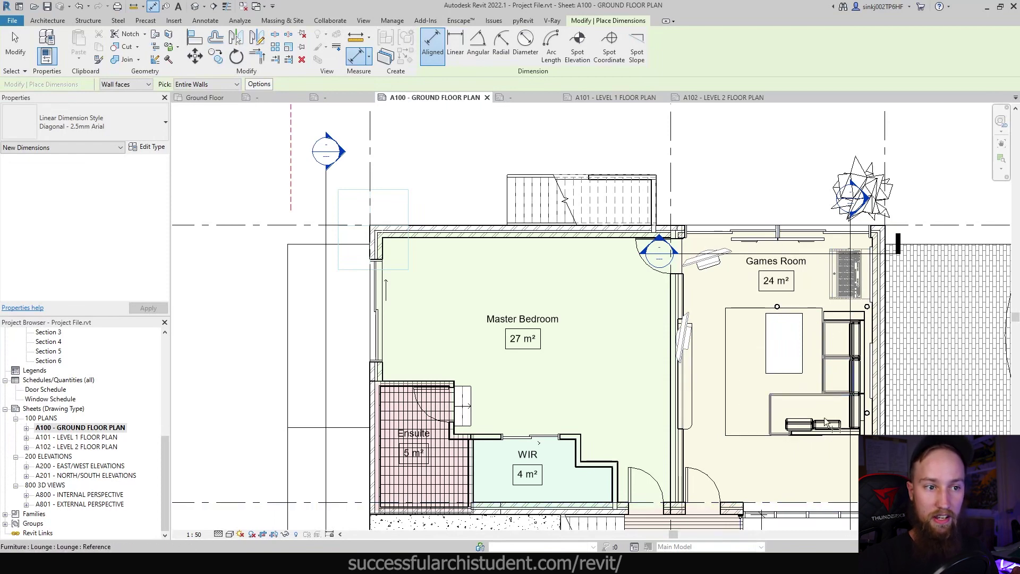
{"action": "scroll", "coordinate": [746, 417], "scroll_direction": "down", "scroll_amount": 3}
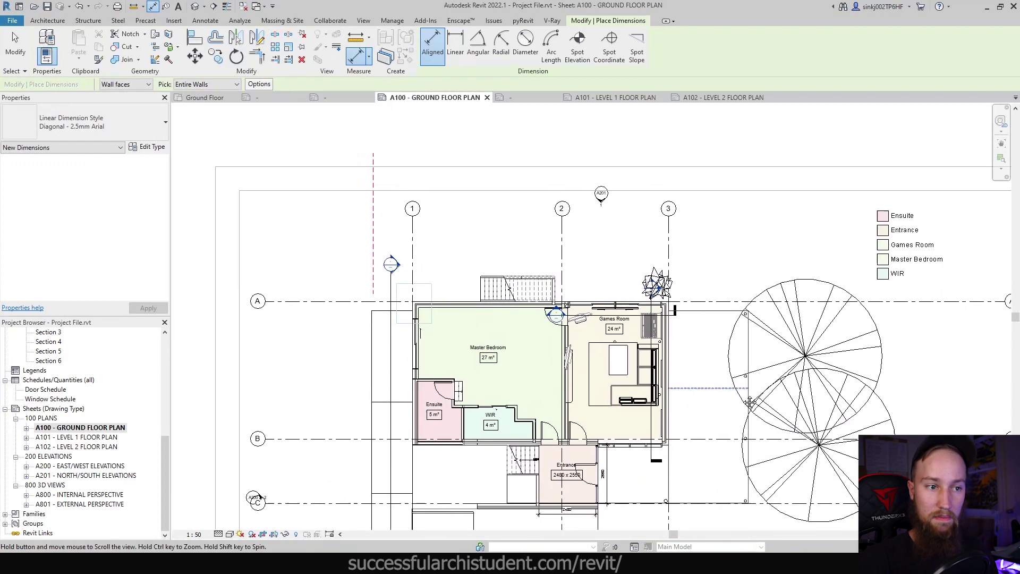
{"action": "scroll", "coordinate": [648, 331], "scroll_direction": "up", "scroll_amount": 3}
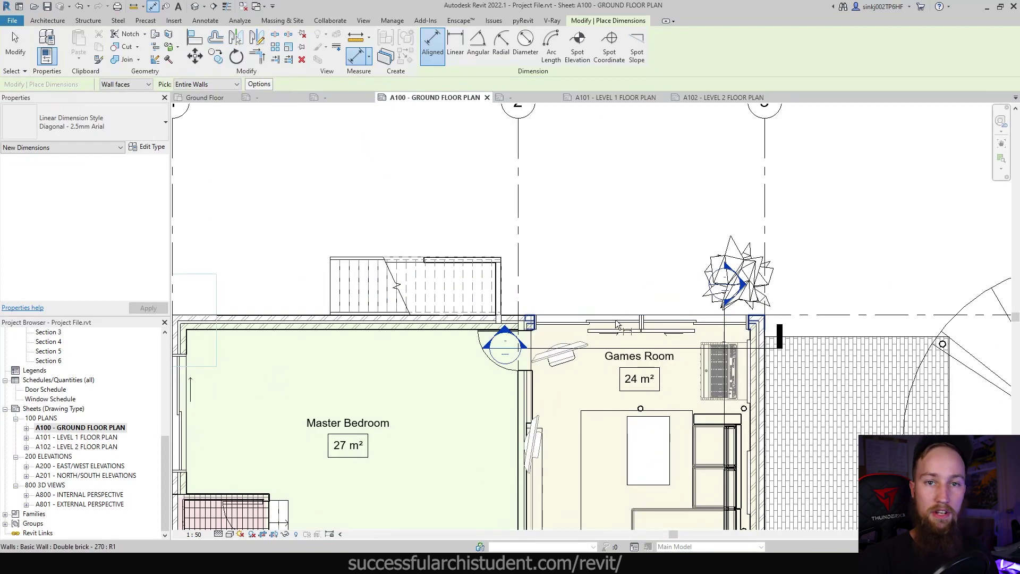
{"action": "scroll", "coordinate": [614, 327], "scroll_direction": "down", "scroll_amount": 1}
{"action": "scroll", "coordinate": [614, 326], "scroll_direction": "down", "scroll_amount": 1}
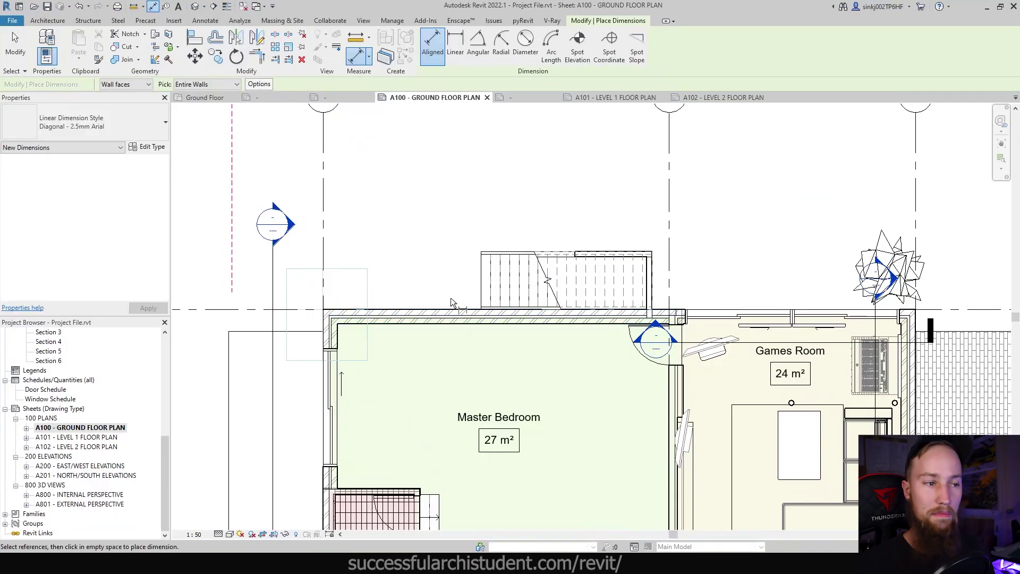
- Dimension the exterior walls along grid A above the Master Bedroom and Games Room in one line, using the Entire Walls pick option
{"action": "scroll", "coordinate": [452, 300], "scroll_direction": "down", "scroll_amount": 3}
{"action": "middle_click_drag", "start_coordinate": [453, 314], "coordinate": [458, 392]}
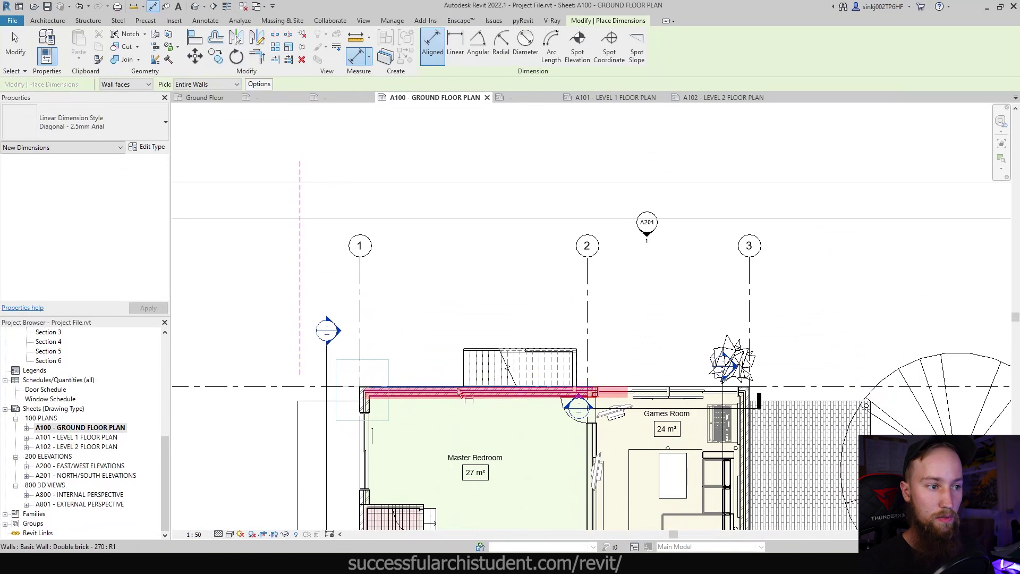
{"action": "left_click", "coordinate": [459, 391]}
{"action": "left_click", "coordinate": [447, 287]}
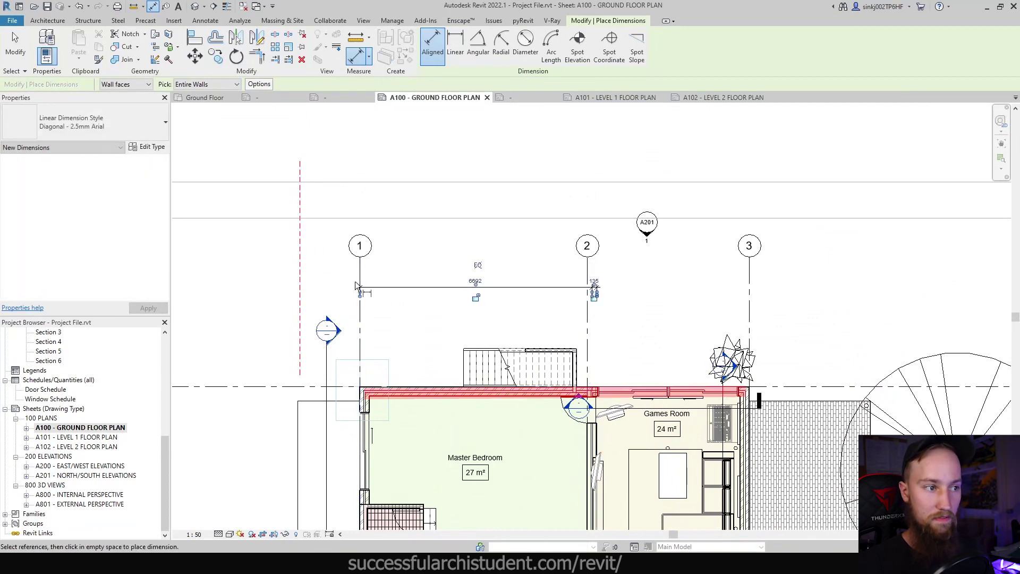
{"action": "scroll", "coordinate": [607, 393], "scroll_direction": "up", "scroll_amount": 2}
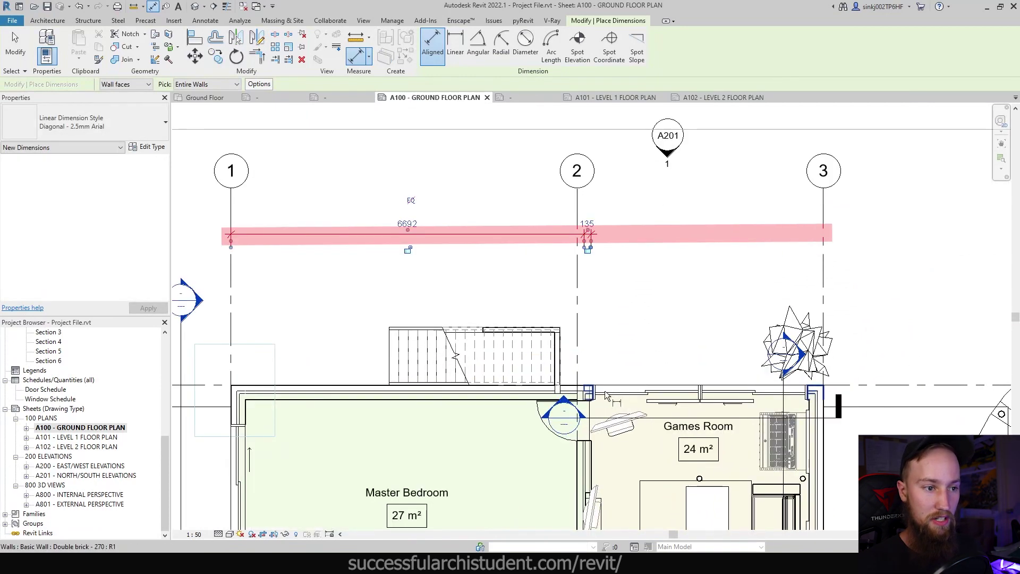
{"action": "left_click", "coordinate": [607, 395]}
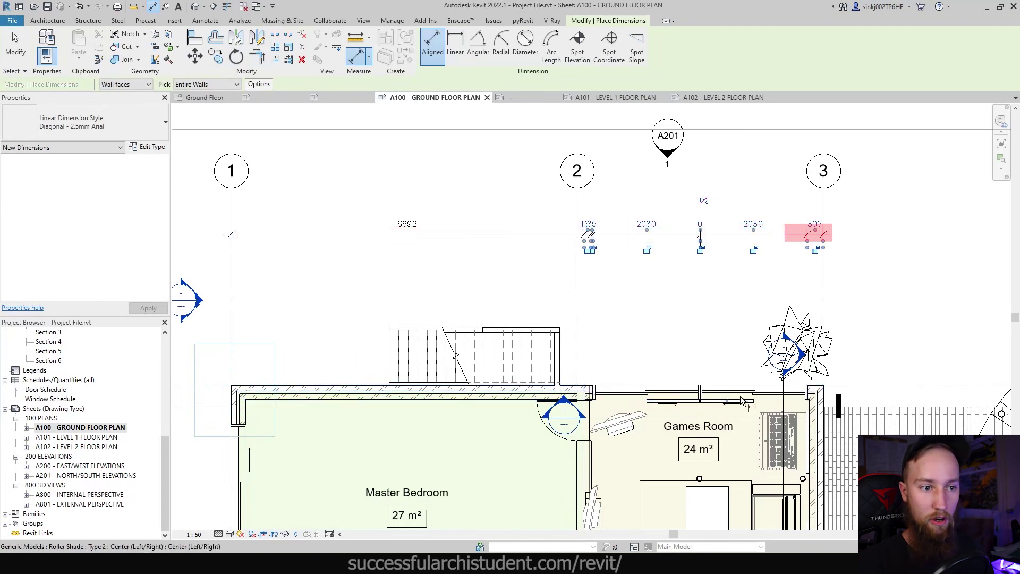
{"action": "key", "text": "Escape"}
{"action": "key", "text": "Escape"}
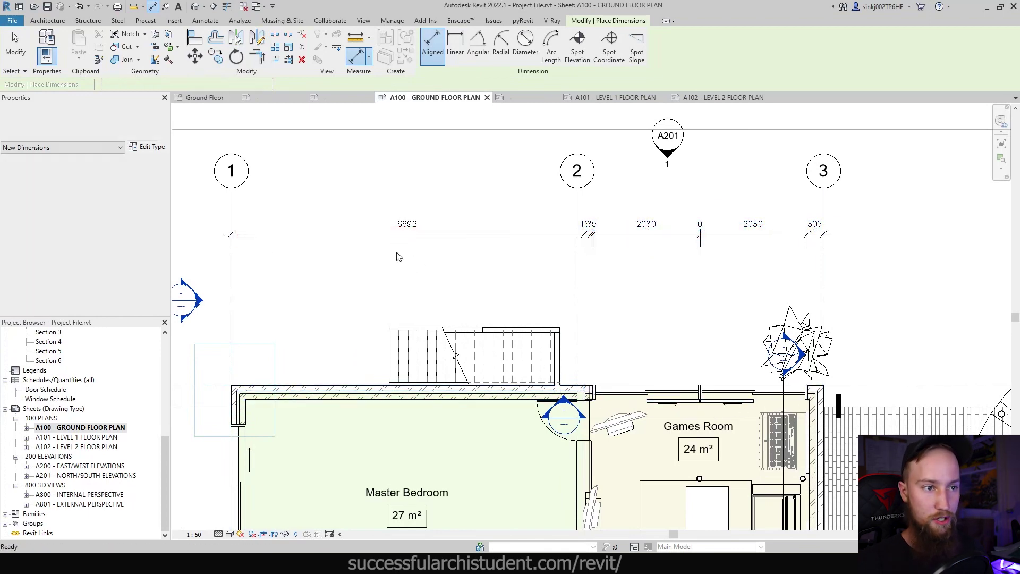
- Begin an aligned dimension string with individual references from the Master Bedroom's inner wall face near grid 1 to the ensuite wall end
{"action": "middle_click_drag", "start_coordinate": [475, 458], "coordinate": [503, 304]}
{"action": "scroll", "coordinate": [505, 308], "scroll_direction": "down", "scroll_amount": 2}
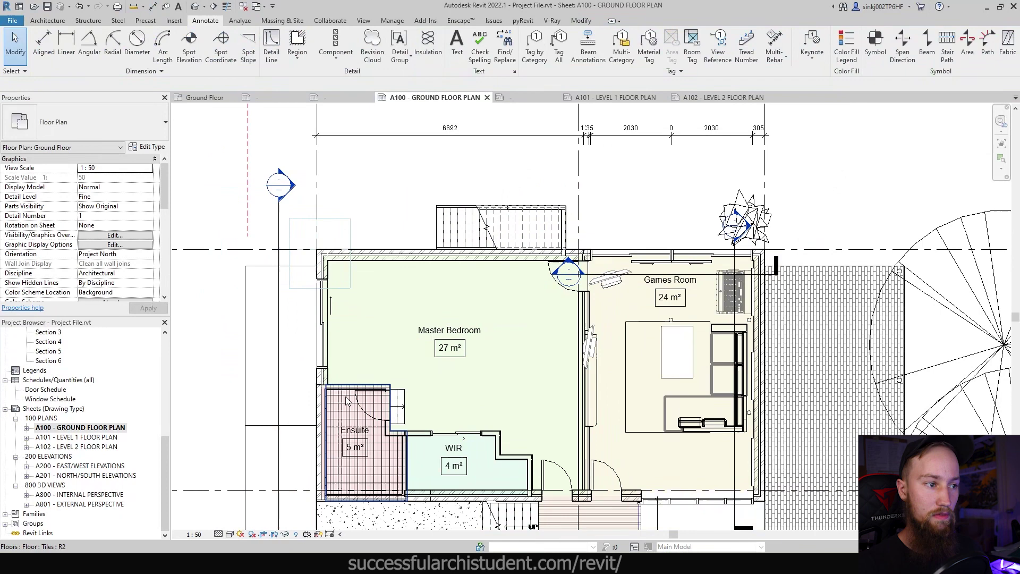
{"action": "scroll", "coordinate": [345, 388], "scroll_direction": "up", "scroll_amount": 3}
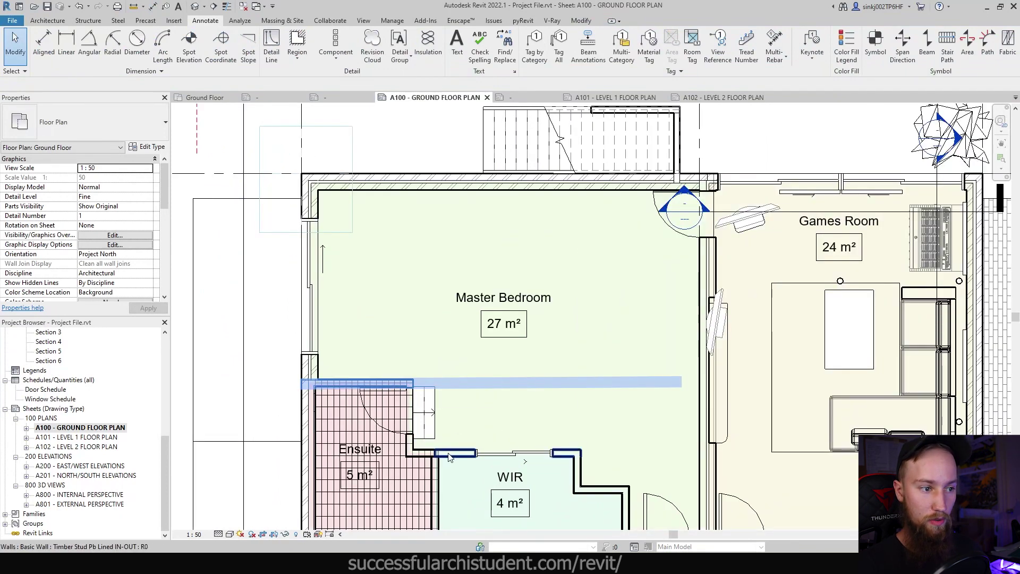
{"action": "middle_click_drag", "start_coordinate": [643, 464], "coordinate": [571, 368]}
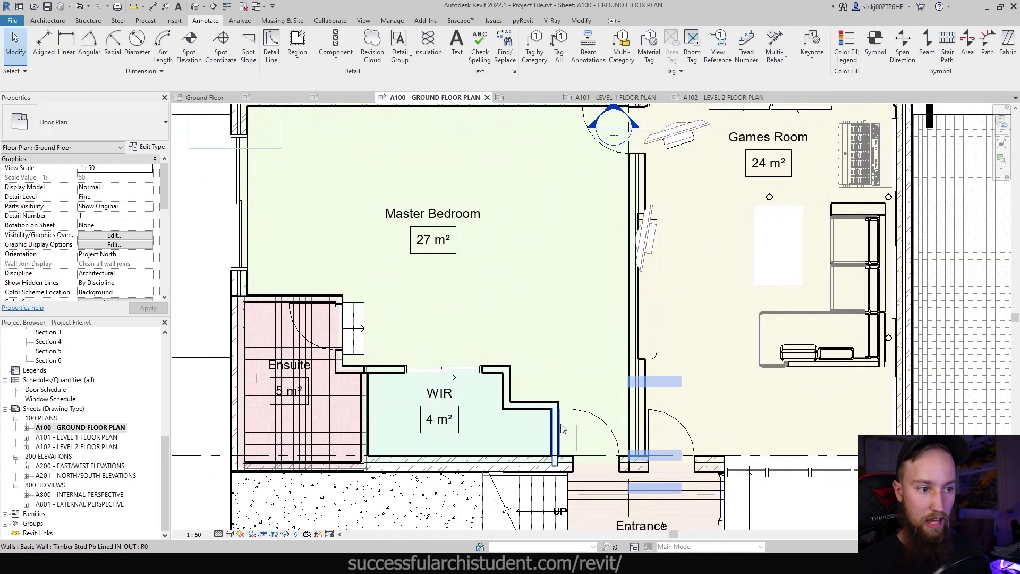
{"action": "scroll", "coordinate": [567, 407], "scroll_direction": "down", "scroll_amount": 1}
{"action": "middle_click_drag", "start_coordinate": [567, 404], "coordinate": [572, 427]}
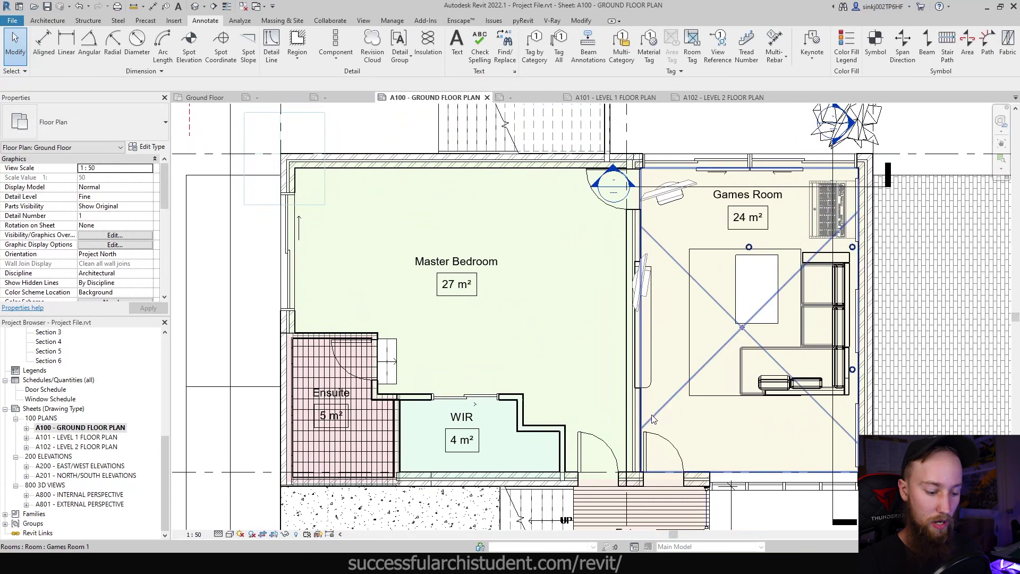
{"action": "key", "text": "d"}
{"action": "key", "text": "i"}
{"action": "scroll", "coordinate": [416, 256], "scroll_direction": "up", "scroll_amount": 1}
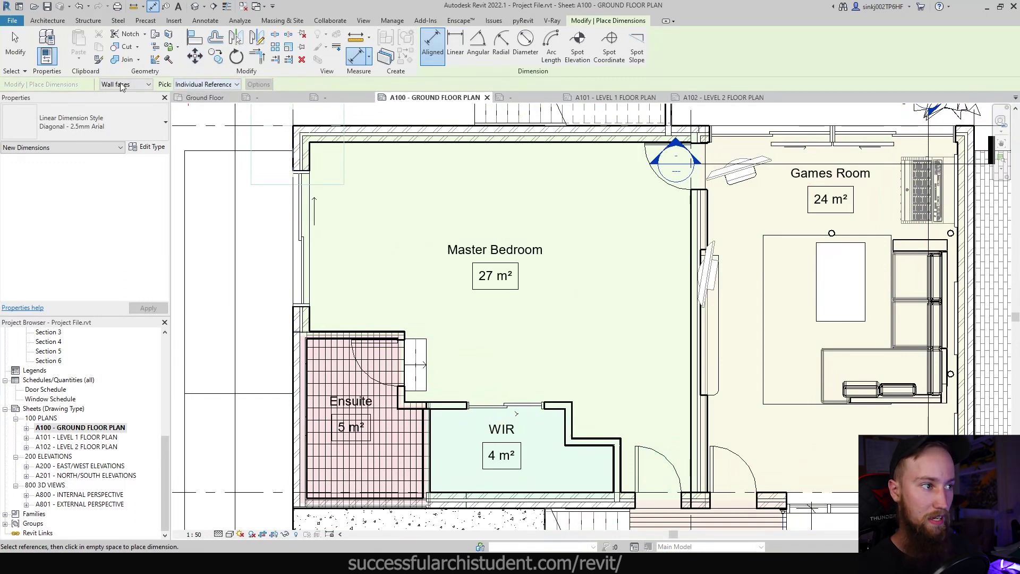
{"action": "scroll", "coordinate": [316, 324], "scroll_direction": "up", "scroll_amount": 2}
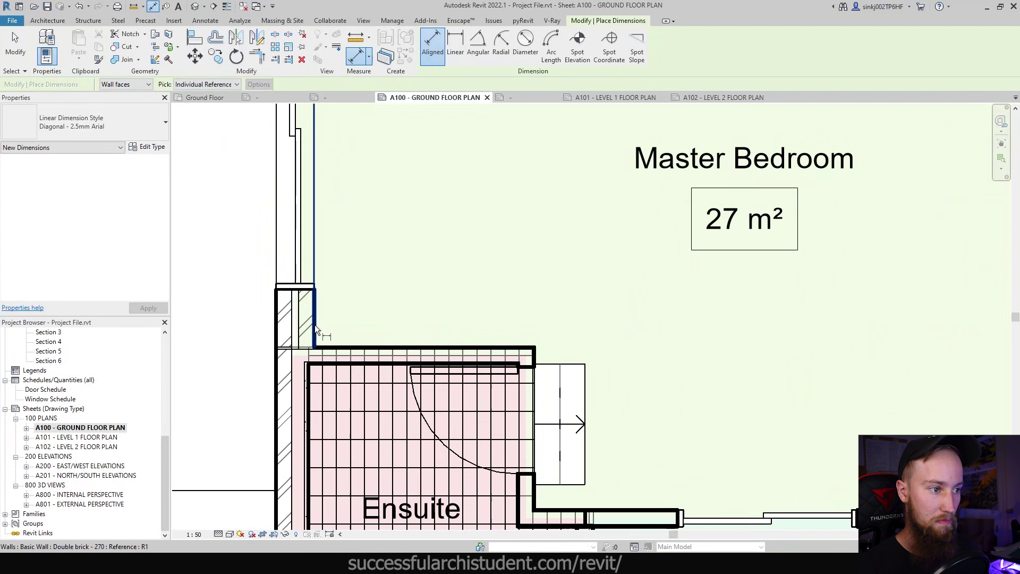
{"action": "left_click", "coordinate": [315, 325]}
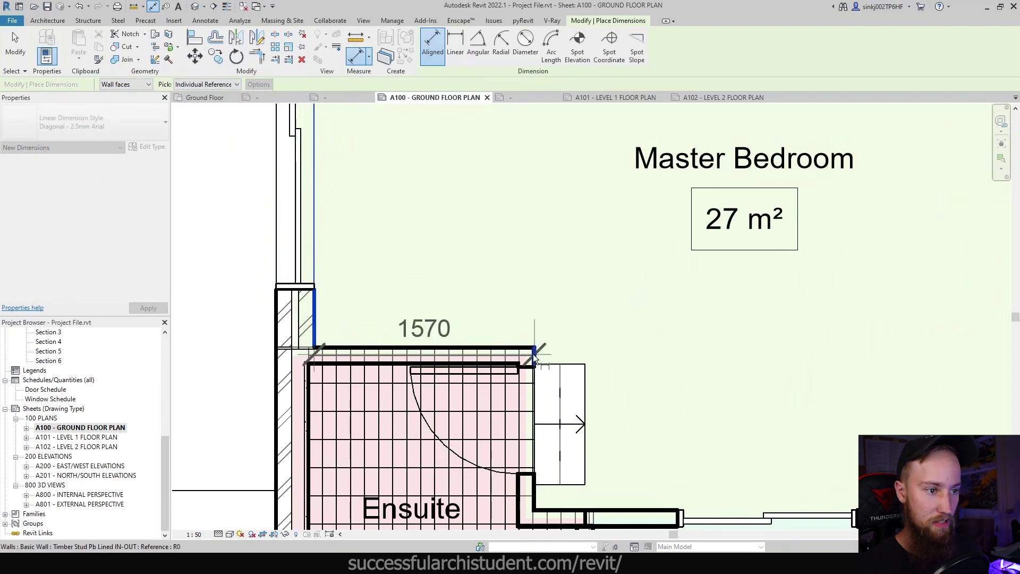
{"action": "middle_click_drag", "start_coordinate": [669, 415], "coordinate": [533, 337]}
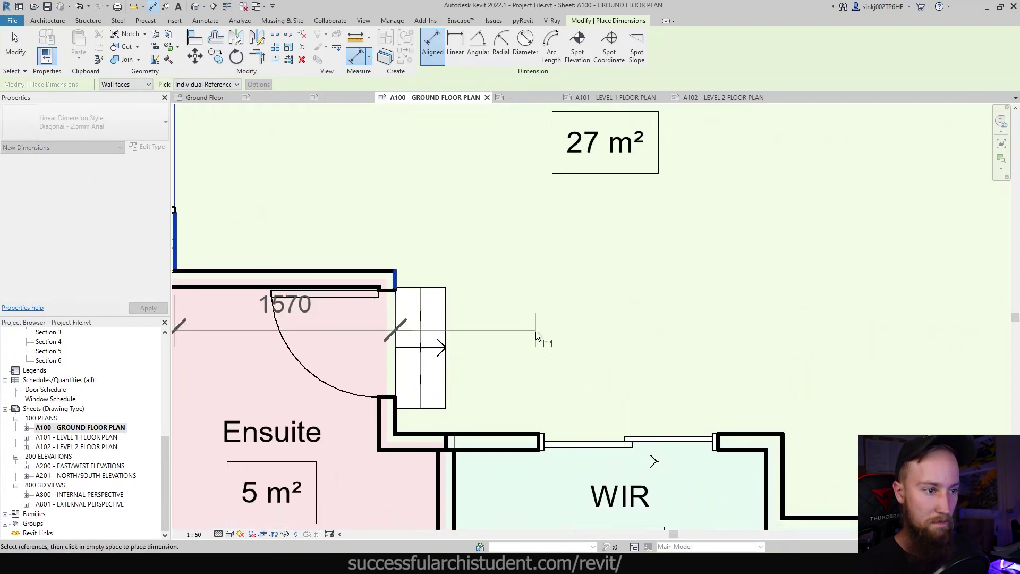
- Extend the dimension string to both edges of the WIR sliding door opening
{"action": "left_click", "coordinate": [540, 446]}
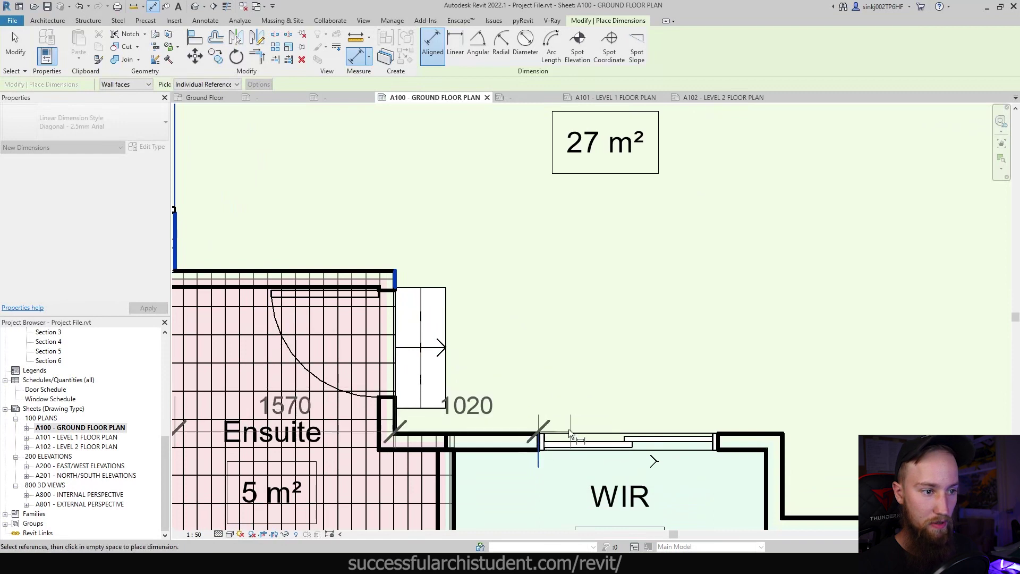
{"action": "left_click", "coordinate": [719, 449]}
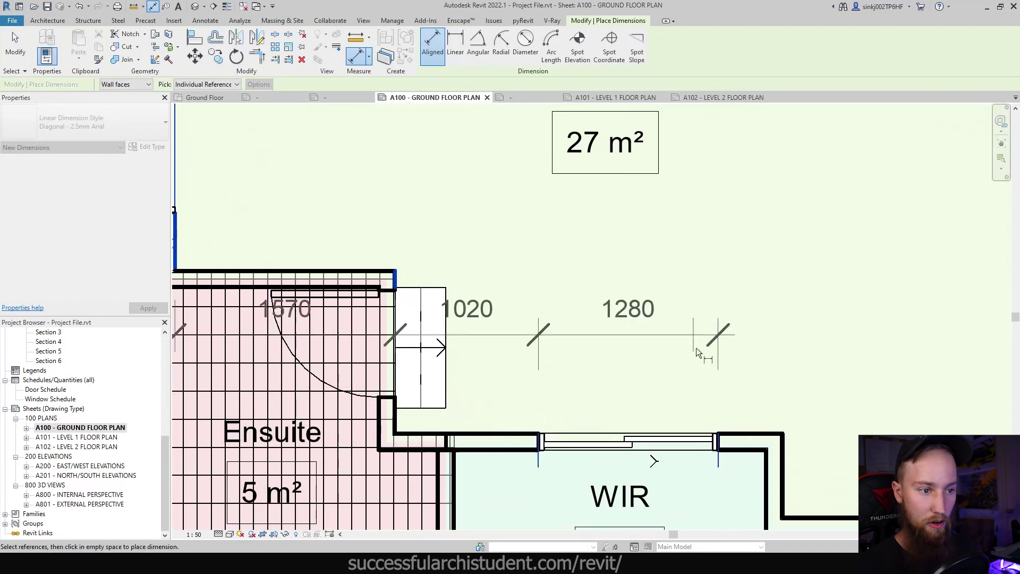
{"action": "middle_click_drag", "start_coordinate": [738, 439], "coordinate": [650, 345]}
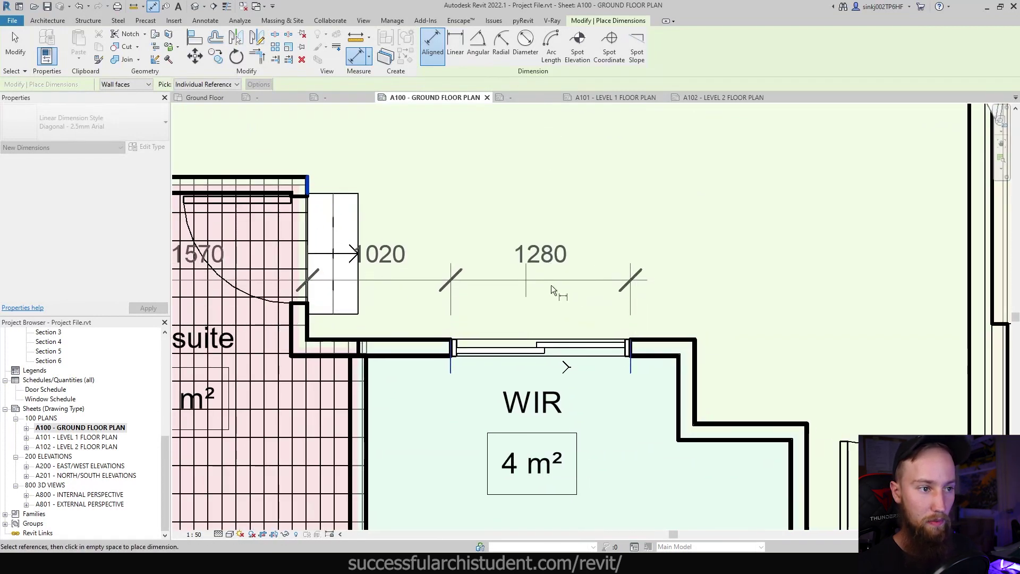
- Extend the string to the WIR's two stepped wall faces and the bedroom wall at grid 2, placing it below the overall dimensions
{"action": "left_click", "coordinate": [694, 366]}
{"action": "middle_click_drag", "start_coordinate": [791, 386], "coordinate": [684, 337]}
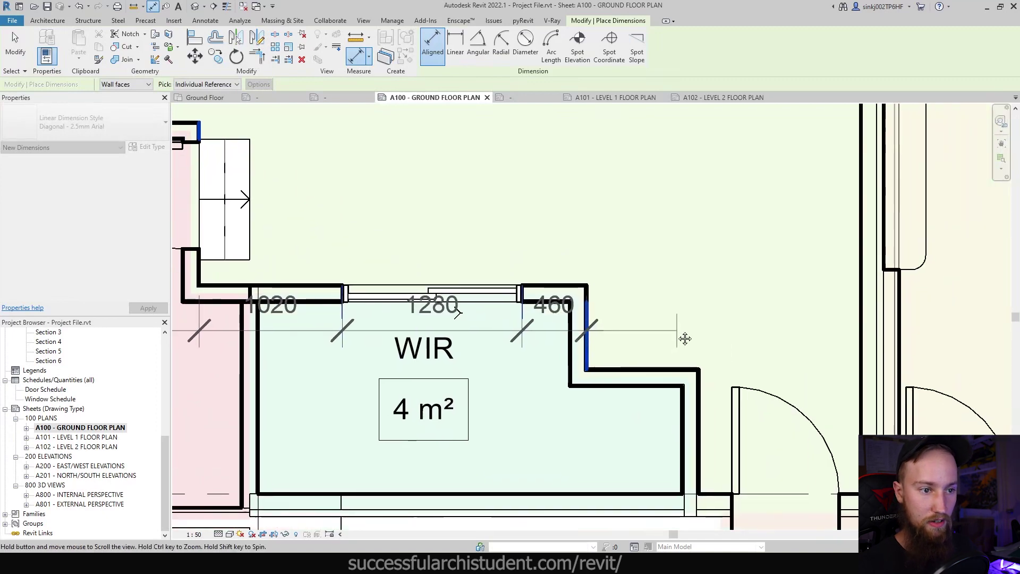
{"action": "left_click", "coordinate": [698, 394]}
{"action": "scroll", "coordinate": [754, 414], "scroll_direction": "down", "scroll_amount": 1}
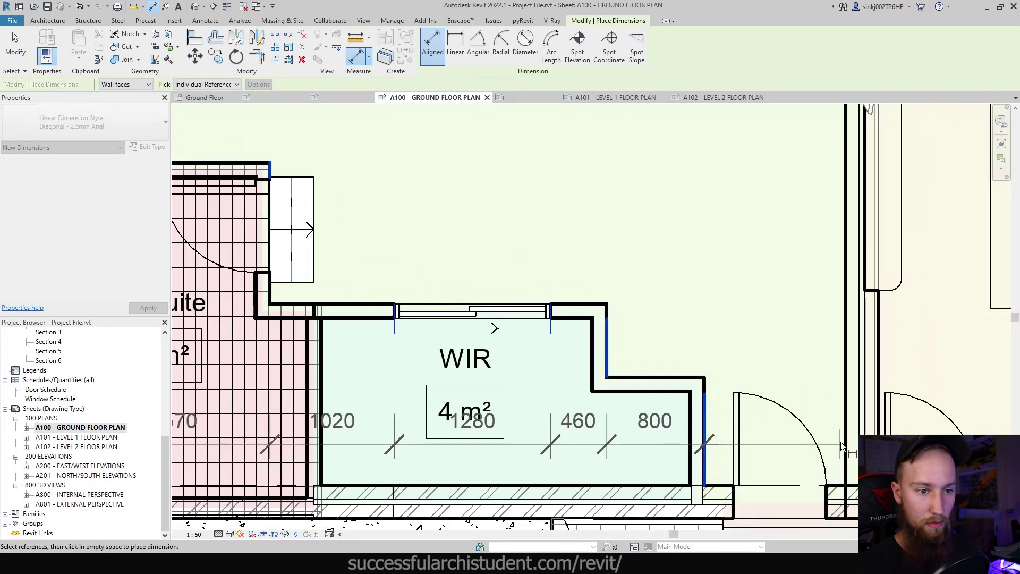
{"action": "left_click", "coordinate": [846, 393]}
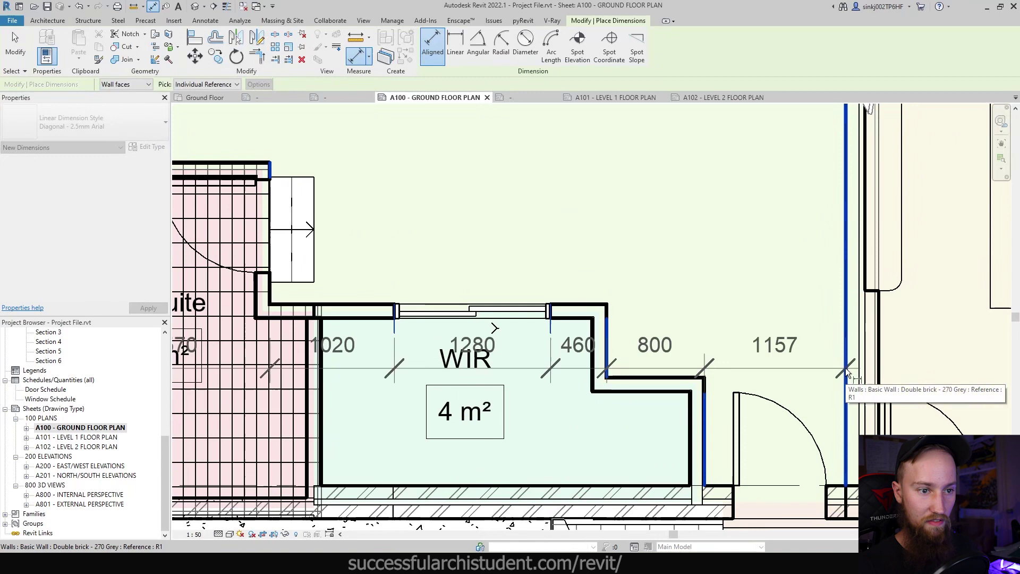
{"action": "scroll", "coordinate": [832, 327], "scroll_direction": "down", "scroll_amount": 2}
{"action": "middle_click_drag", "start_coordinate": [797, 378], "coordinate": [636, 537]}
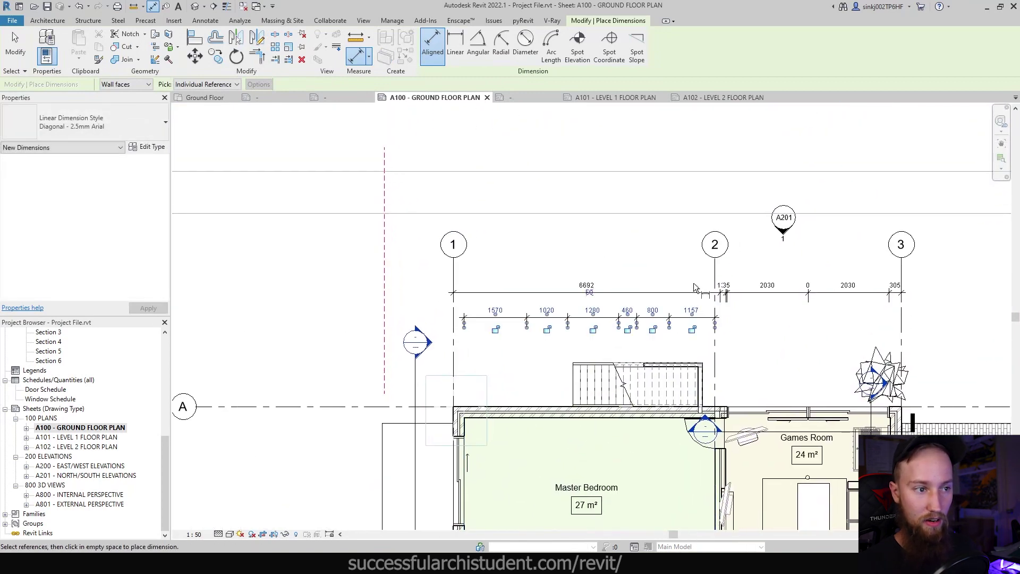
- Dimension the wall thickness from grid 1 to the bedroom's inner wall face, aligned with the interior dimension string
{"action": "scroll", "coordinate": [461, 345], "scroll_direction": "up", "scroll_amount": 3}
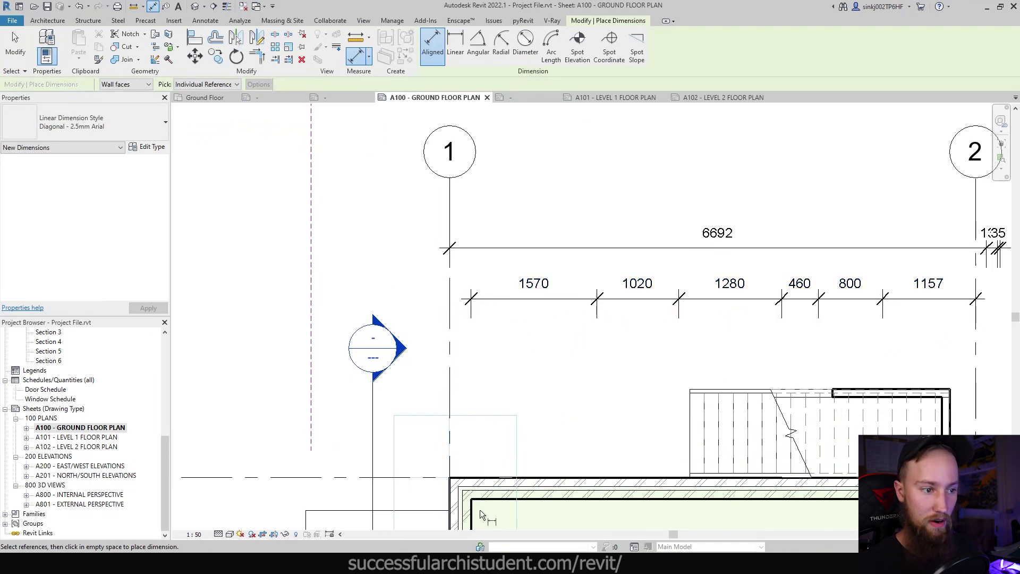
{"action": "left_click", "coordinate": [449, 308]}
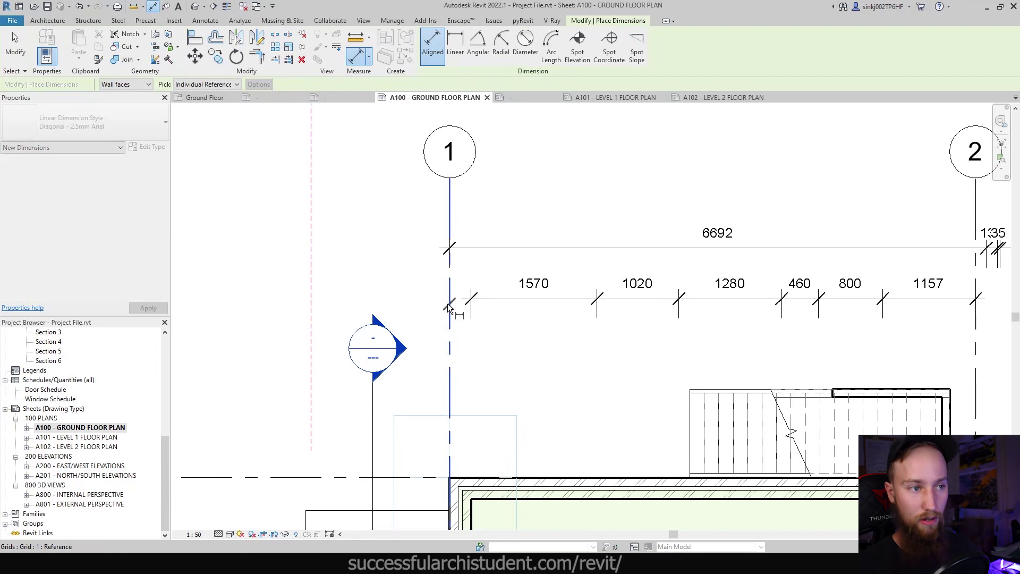
{"action": "left_click", "coordinate": [473, 508]}
{"action": "left_click", "coordinate": [519, 299]}
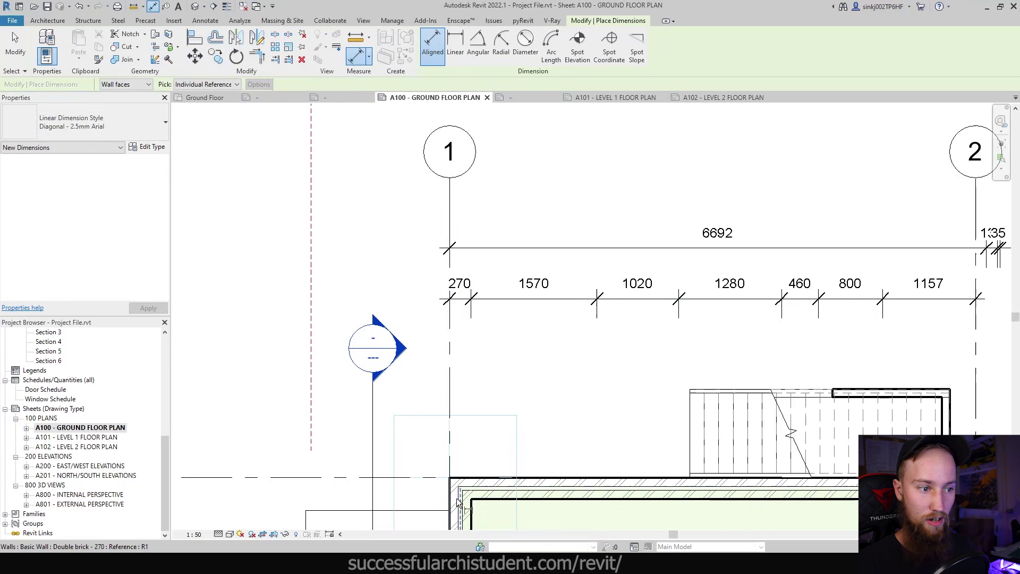
{"action": "key", "text": "Escape"}
{"action": "key", "text": "Escape"}
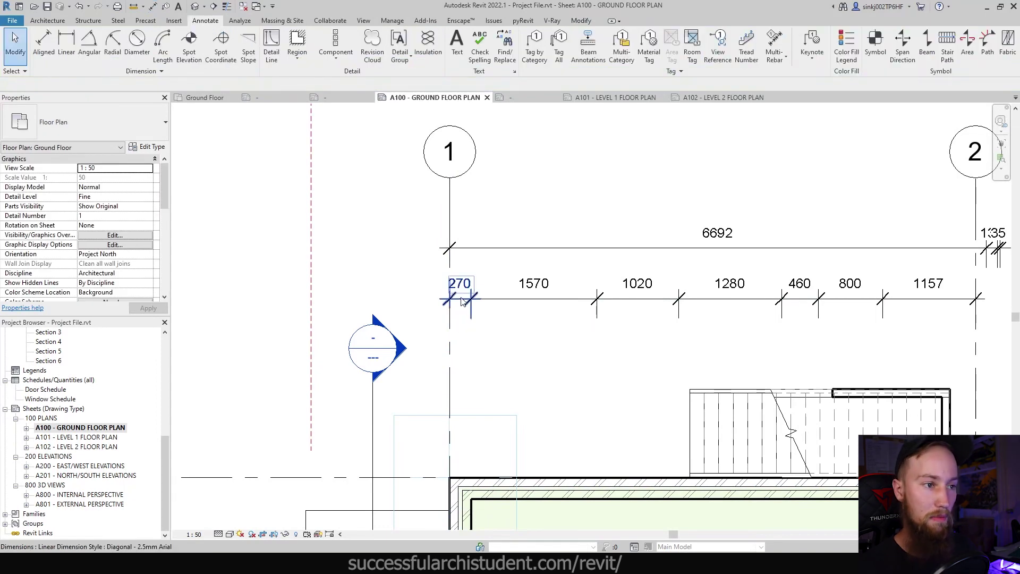
- Begin an aligned dimension string from grid 2 to the Games Room face of the wall shared with the Master Bedroom
{"action": "scroll", "coordinate": [513, 330], "scroll_direction": "down", "scroll_amount": 4}
{"action": "scroll", "coordinate": [236, 234], "scroll_direction": "up", "scroll_amount": 2}
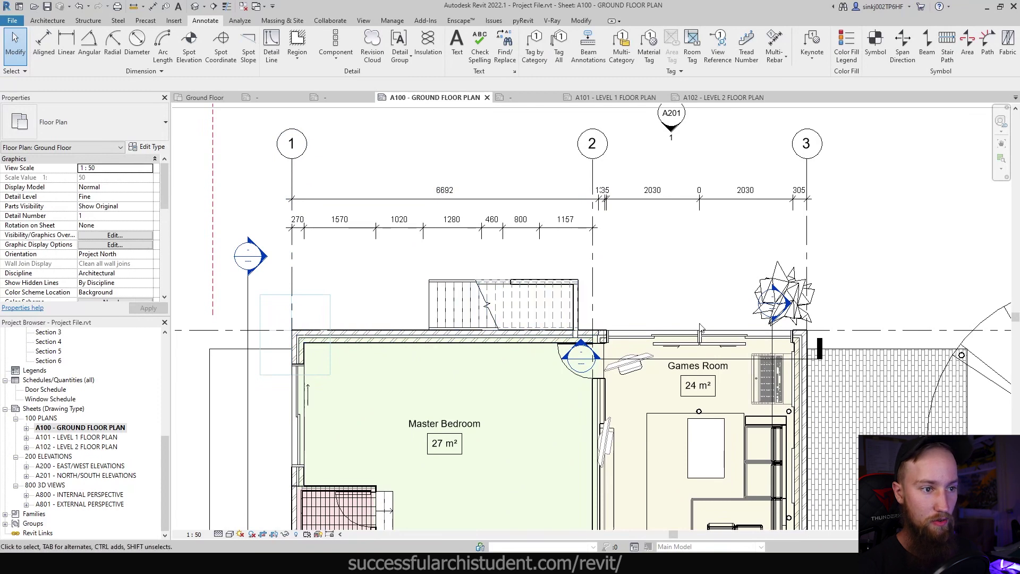
{"action": "middle_click_drag", "start_coordinate": [352, 381], "coordinate": [365, 267]}
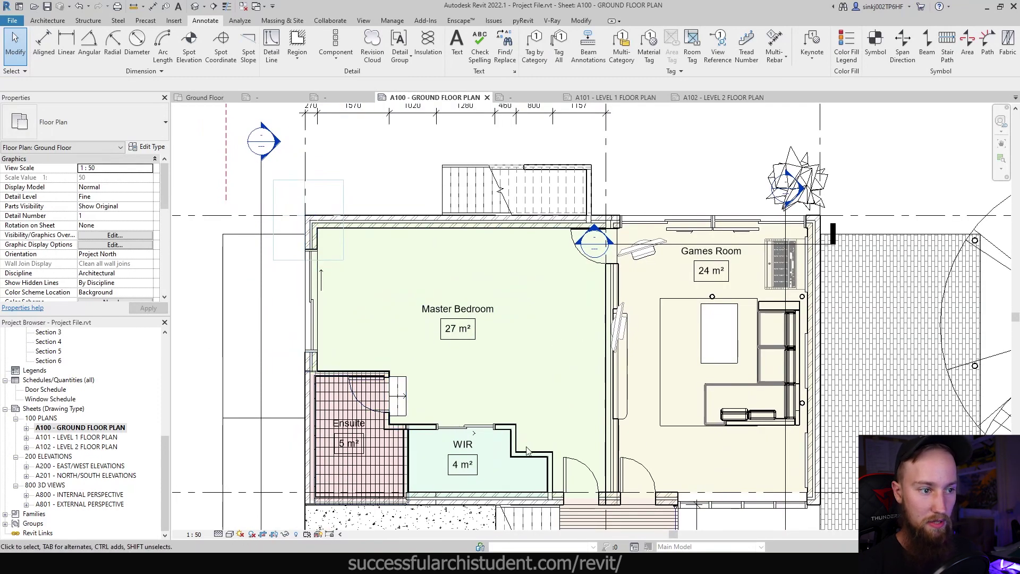
{"action": "scroll", "coordinate": [553, 464], "scroll_direction": "up", "scroll_amount": 2}
{"action": "key", "text": "i"}
{"action": "scroll", "coordinate": [553, 427], "scroll_direction": "up", "scroll_amount": 1}
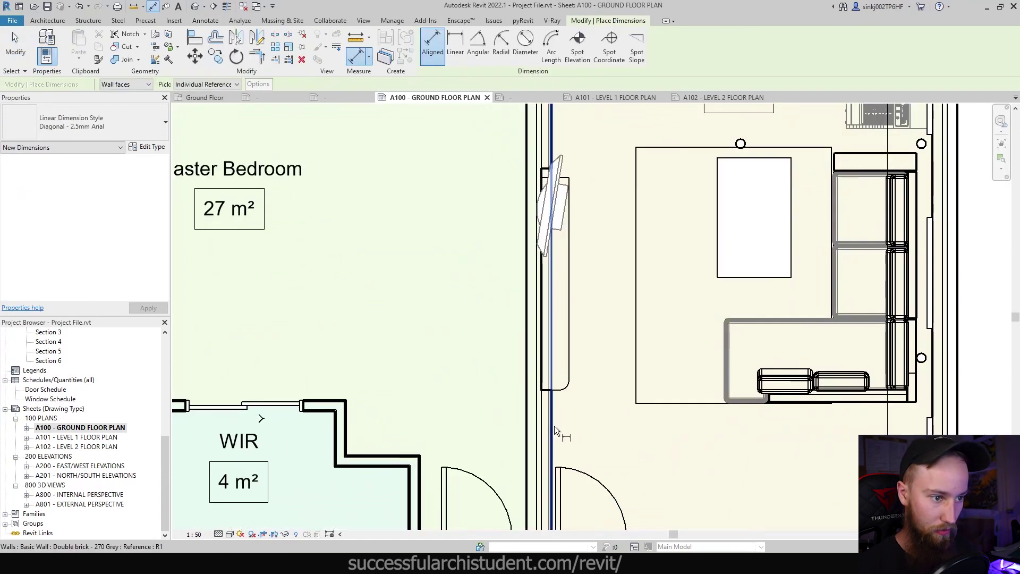
{"action": "left_click", "coordinate": [553, 426]}
{"action": "scroll", "coordinate": [562, 420], "scroll_direction": "down", "scroll_amount": 1}
{"action": "scroll", "coordinate": [594, 382], "scroll_direction": "down", "scroll_amount": 2}
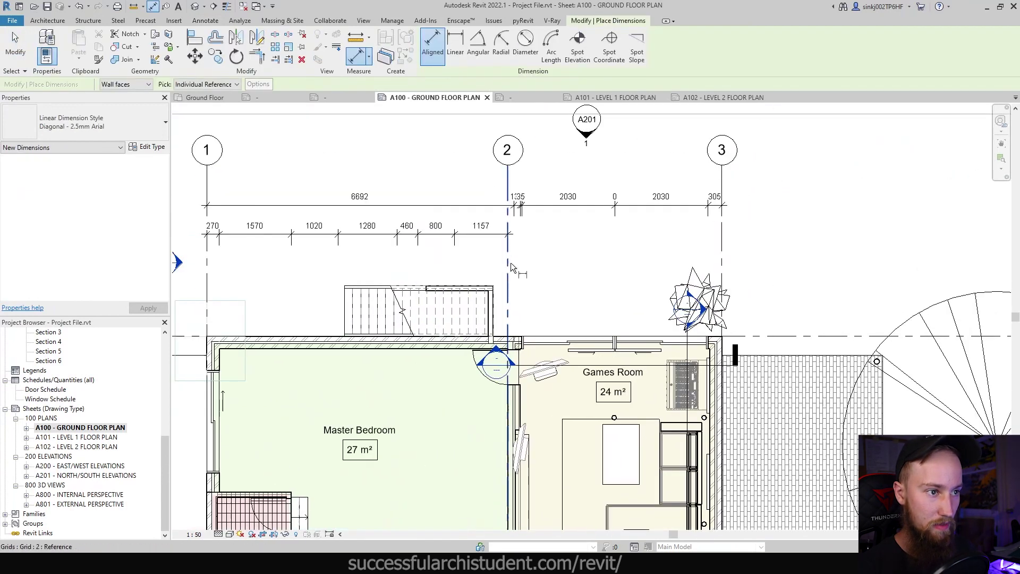
{"action": "left_click", "coordinate": [509, 267]}
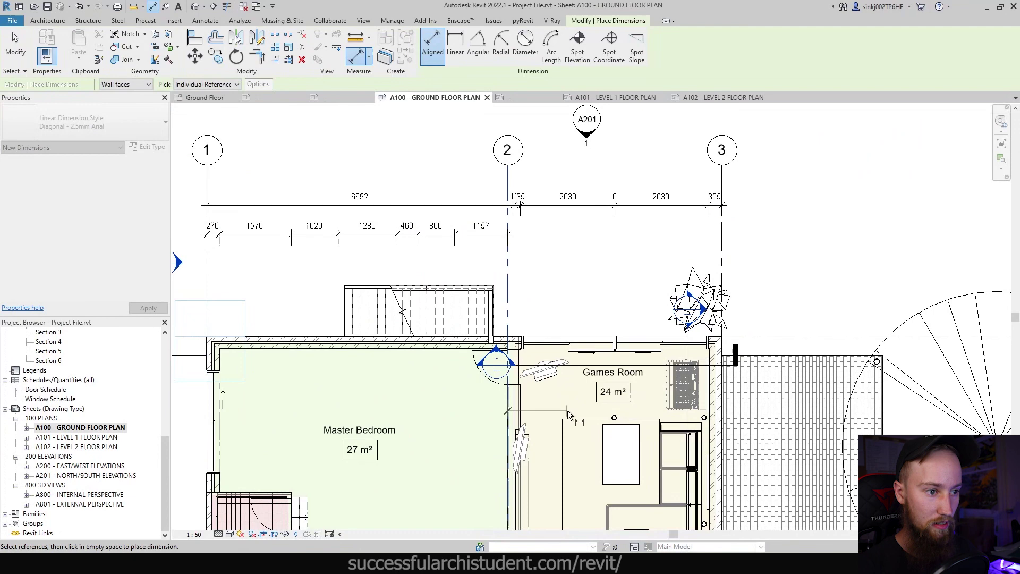
{"action": "middle_click_drag", "start_coordinate": [549, 497], "coordinate": [540, 328]}
{"action": "scroll", "coordinate": [517, 366], "scroll_direction": "up", "scroll_amount": 5}
{"action": "left_click", "coordinate": [487, 432]}
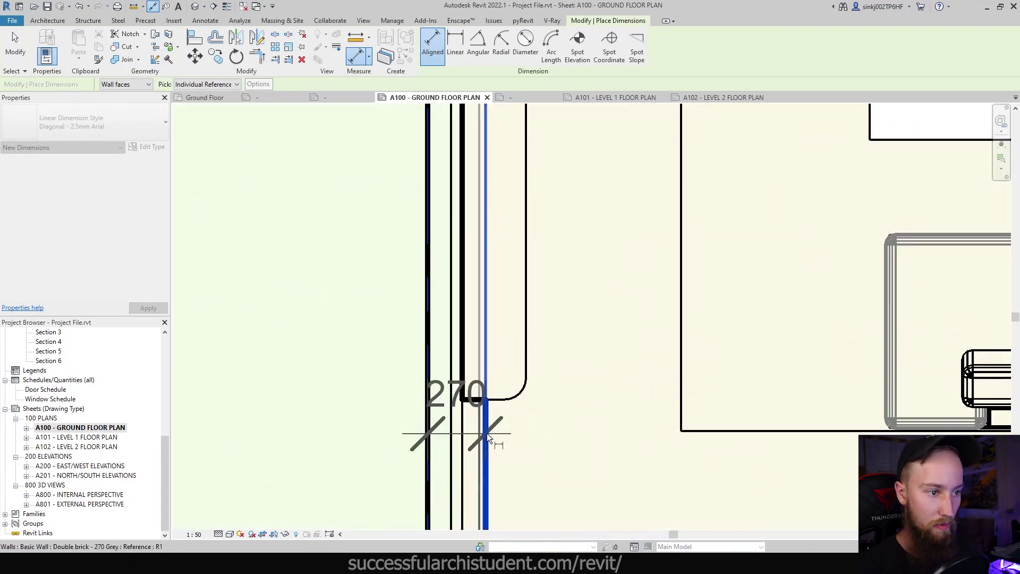
- Extend the string to the inner face of the Games Room's outer wall and place it in line with the interior dimension string
{"action": "scroll", "coordinate": [487, 432], "scroll_direction": "down", "scroll_amount": 4}
{"action": "scroll", "coordinate": [460, 458], "scroll_direction": "up", "scroll_amount": 3}
{"action": "scroll", "coordinate": [460, 458], "scroll_direction": "up", "scroll_amount": 2}
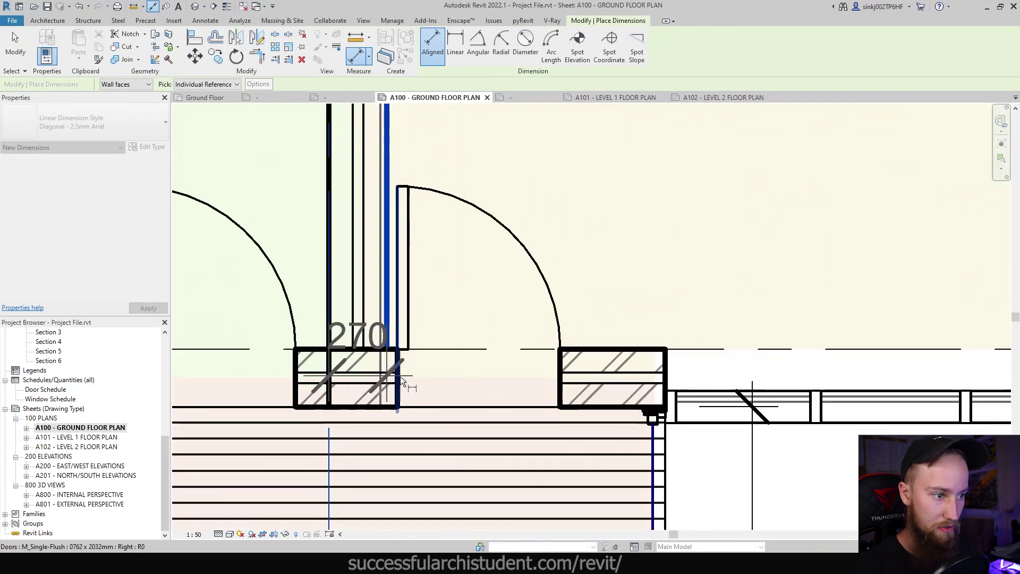
{"action": "scroll", "coordinate": [631, 291], "scroll_direction": "down", "scroll_amount": 4}
{"action": "scroll", "coordinate": [772, 431], "scroll_direction": "down", "scroll_amount": 3}
{"action": "left_click", "coordinate": [772, 431]}
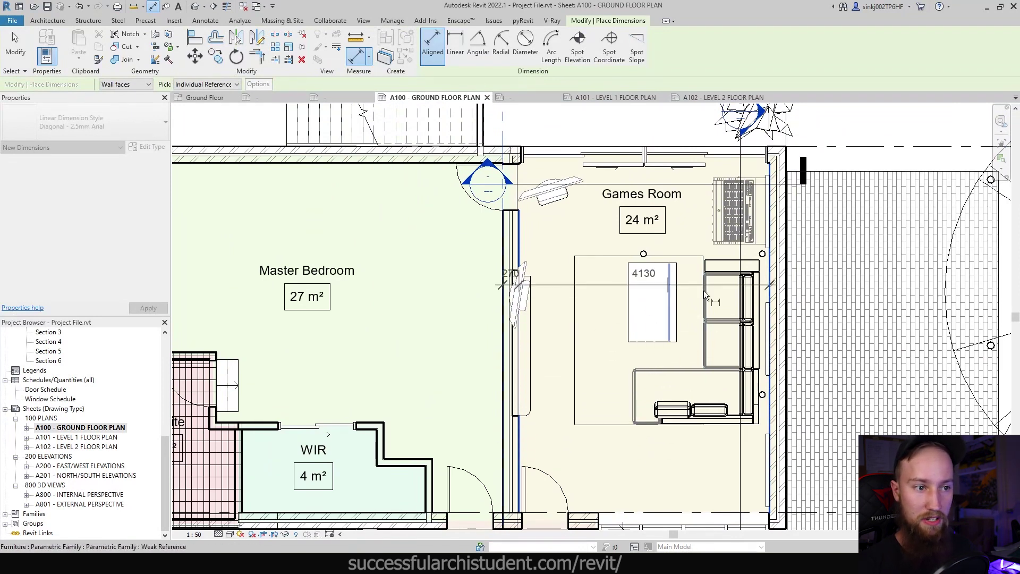
{"action": "scroll", "coordinate": [599, 319], "scroll_direction": "down", "scroll_amount": 3}
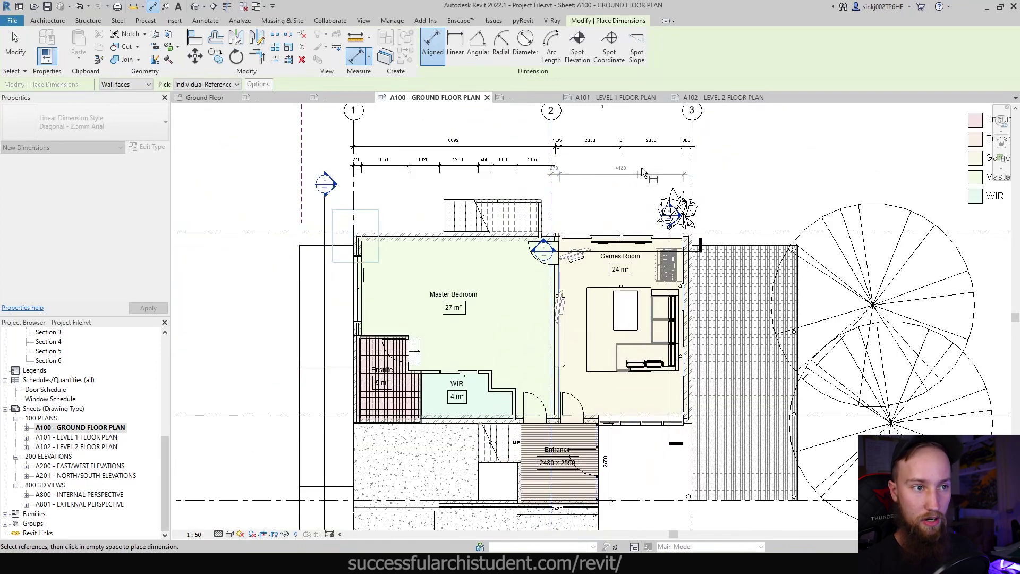
{"action": "scroll", "coordinate": [641, 166], "scroll_direction": "up", "scroll_amount": 3}
{"action": "left_click", "coordinate": [640, 168]}
- Dimension the Games Room's outer wall thickness from grid 3 to its inner face, in line with the interior string
{"action": "scroll", "coordinate": [640, 168], "scroll_direction": "down", "scroll_amount": 1}
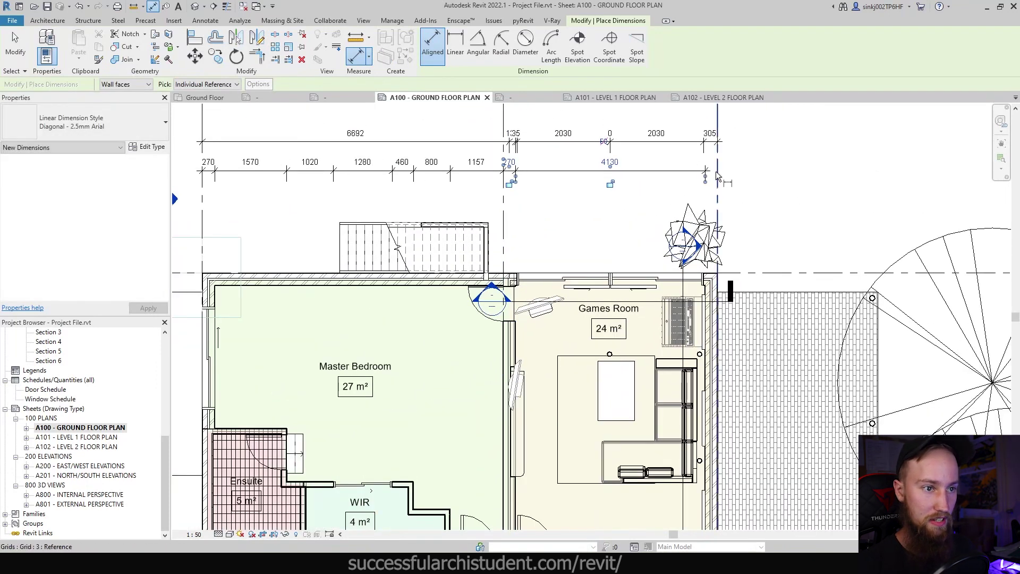
{"action": "scroll", "coordinate": [697, 178], "scroll_direction": "up", "scroll_amount": 3}
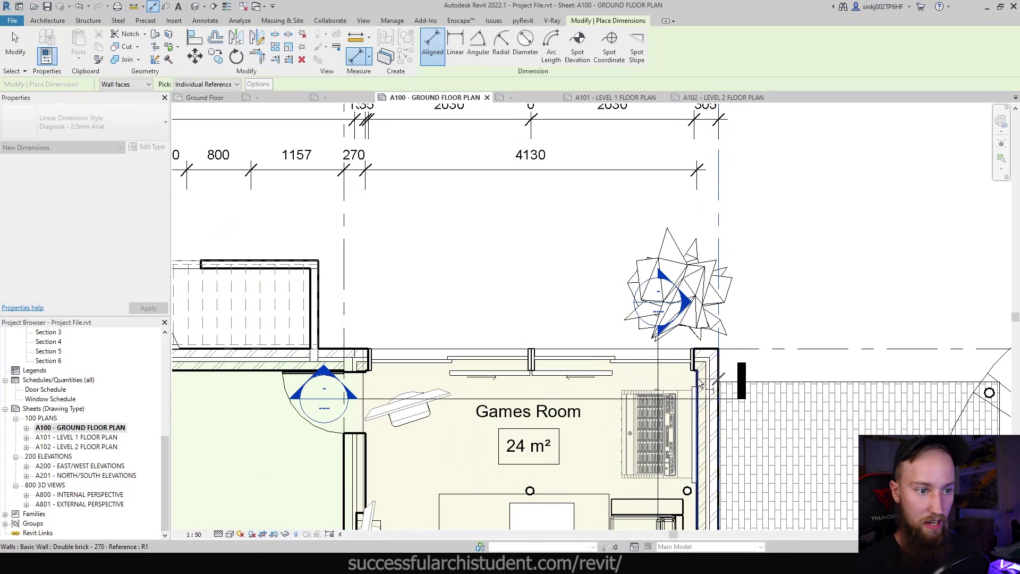
{"action": "scroll", "coordinate": [787, 250], "scroll_direction": "down", "scroll_amount": 3}
- Begin another dimension string across the ensuite's outer wall, from its outer face at grid 1 to its inner face
{"action": "middle_click_drag", "start_coordinate": [634, 283], "coordinate": [701, 134]}
{"action": "scroll", "coordinate": [418, 399], "scroll_direction": "up", "scroll_amount": 5}
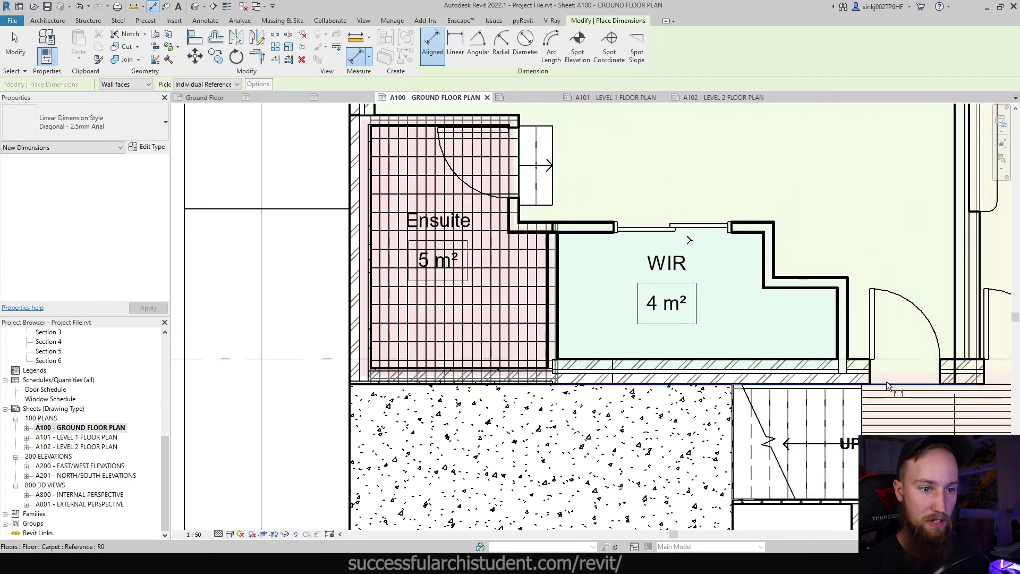
{"action": "middle_click_drag", "start_coordinate": [857, 398], "coordinate": [324, 400]}
{"action": "scroll", "coordinate": [595, 384], "scroll_direction": "down", "scroll_amount": 1}
{"action": "scroll", "coordinate": [604, 387], "scroll_direction": "down", "scroll_amount": 4}
{"action": "middle_click_drag", "start_coordinate": [390, 396], "coordinate": [468, 395]}
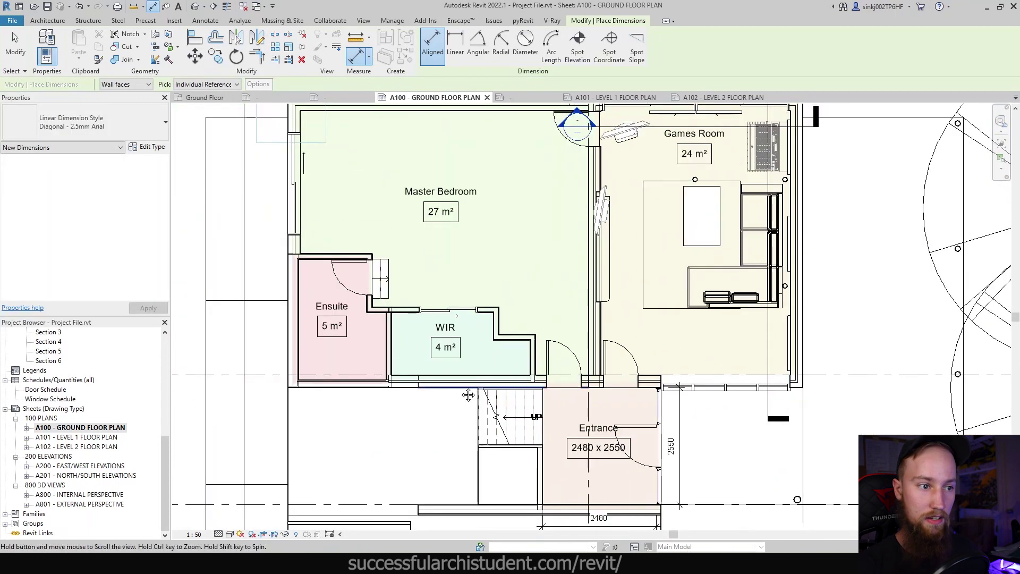
{"action": "scroll", "coordinate": [420, 372], "scroll_direction": "up", "scroll_amount": 3}
{"action": "scroll", "coordinate": [423, 336], "scroll_direction": "up", "scroll_amount": 2}
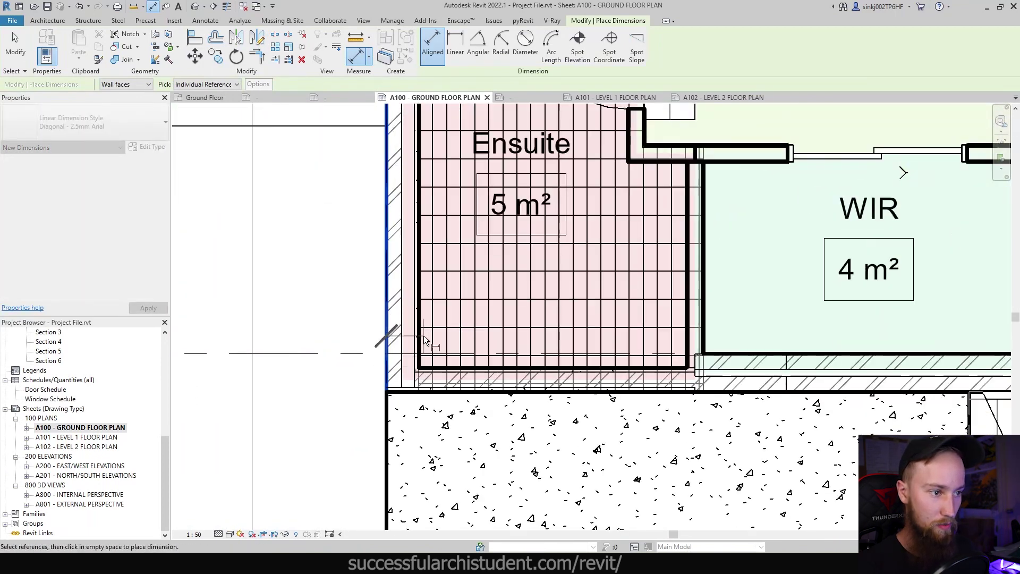
{"action": "left_click", "coordinate": [419, 337]}
{"action": "scroll", "coordinate": [563, 356], "scroll_direction": "up", "scroll_amount": 1}
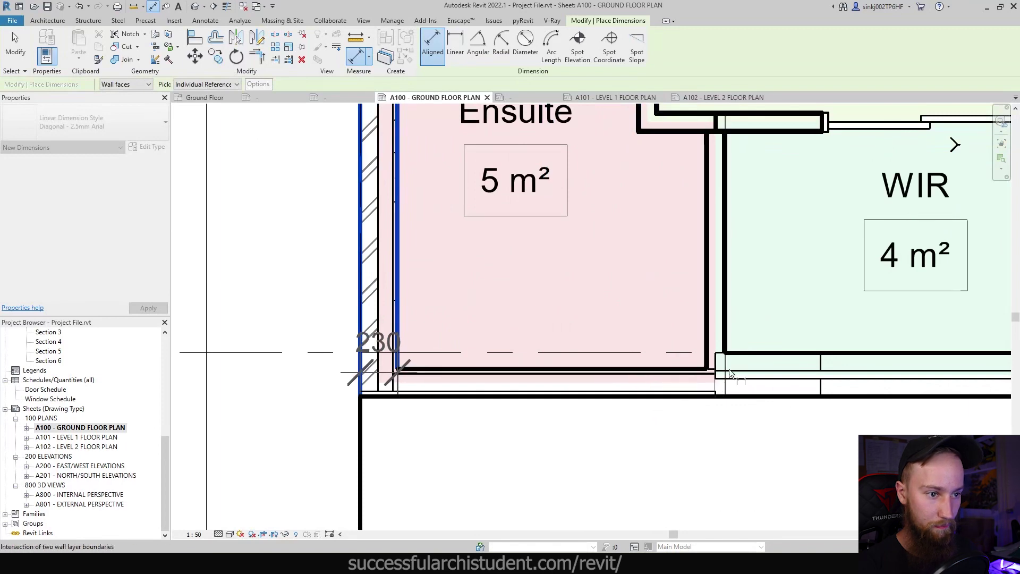
- Extend the string to both edges of the Master Bedroom door and of the Games Room door
{"action": "scroll", "coordinate": [731, 374], "scroll_direction": "down", "scroll_amount": 2}
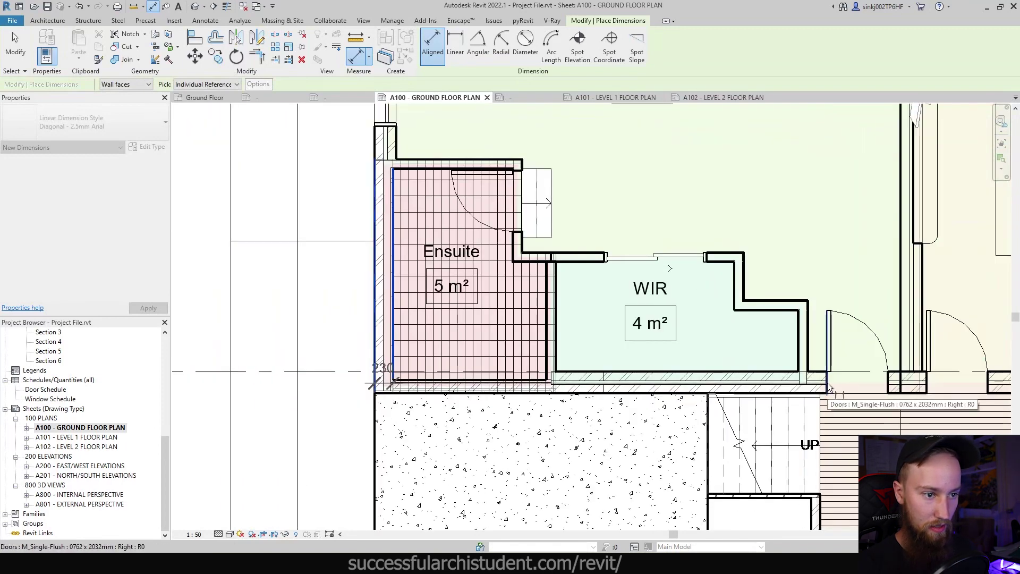
{"action": "left_click", "coordinate": [828, 383]}
{"action": "left_click", "coordinate": [888, 382]}
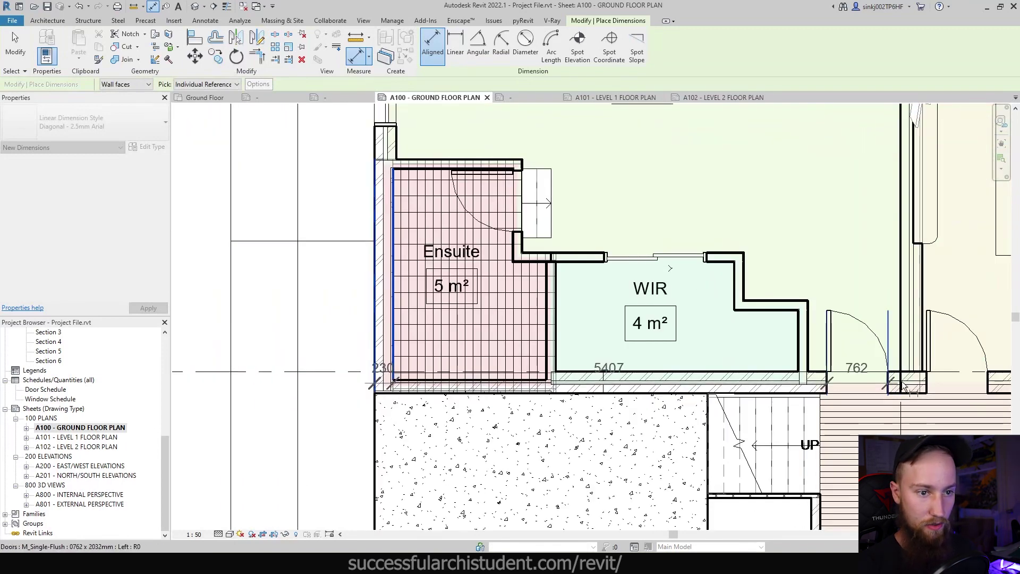
{"action": "scroll", "coordinate": [925, 385], "scroll_direction": "up", "scroll_amount": 3}
{"action": "left_click", "coordinate": [927, 382]}
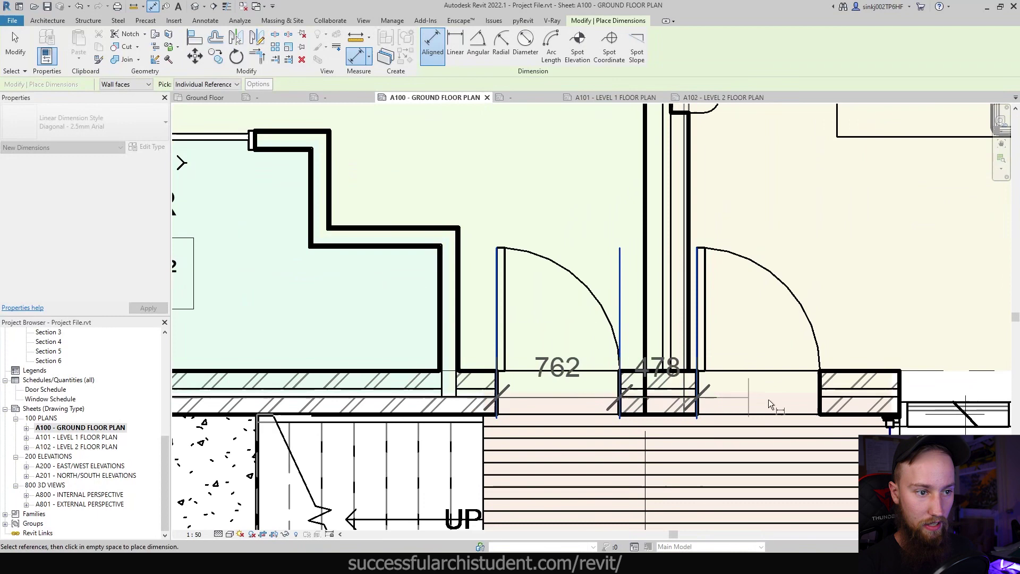
{"action": "left_click", "coordinate": [824, 402]}
- Extend the string to the brick wall end beside the Games Room door, the far end of the glazing and the outer wall face at grid 3
{"action": "scroll", "coordinate": [831, 402], "scroll_direction": "down", "scroll_amount": 2}
{"action": "scroll", "coordinate": [872, 390], "scroll_direction": "up", "scroll_amount": 3}
{"action": "middle_click_drag", "start_coordinate": [872, 391], "coordinate": [634, 400]}
{"action": "left_click", "coordinate": [632, 399]}
{"action": "scroll", "coordinate": [633, 399], "scroll_direction": "down", "scroll_amount": 2}
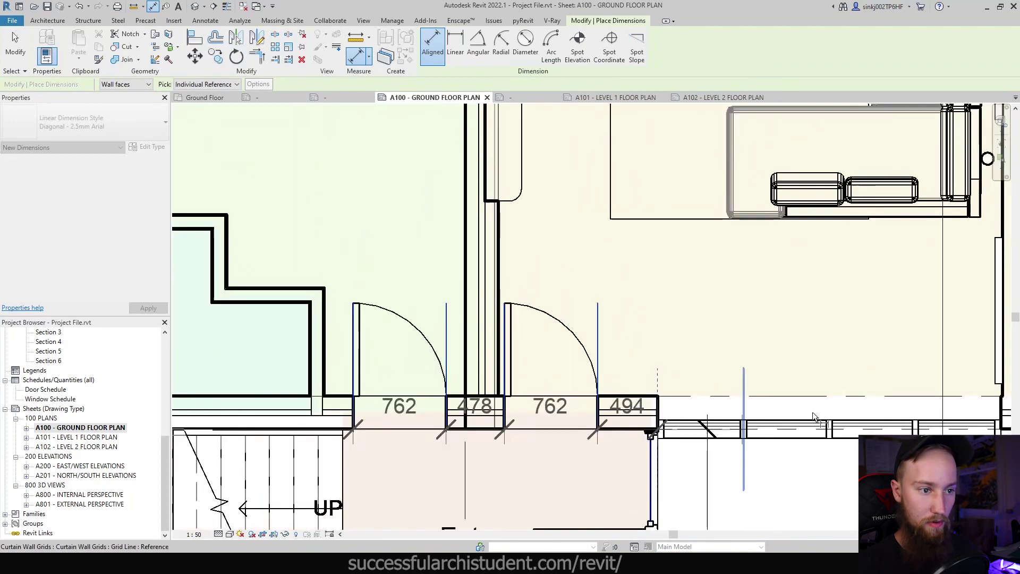
{"action": "scroll", "coordinate": [663, 423], "scroll_direction": "up", "scroll_amount": 3}
{"action": "left_click", "coordinate": [663, 423]}
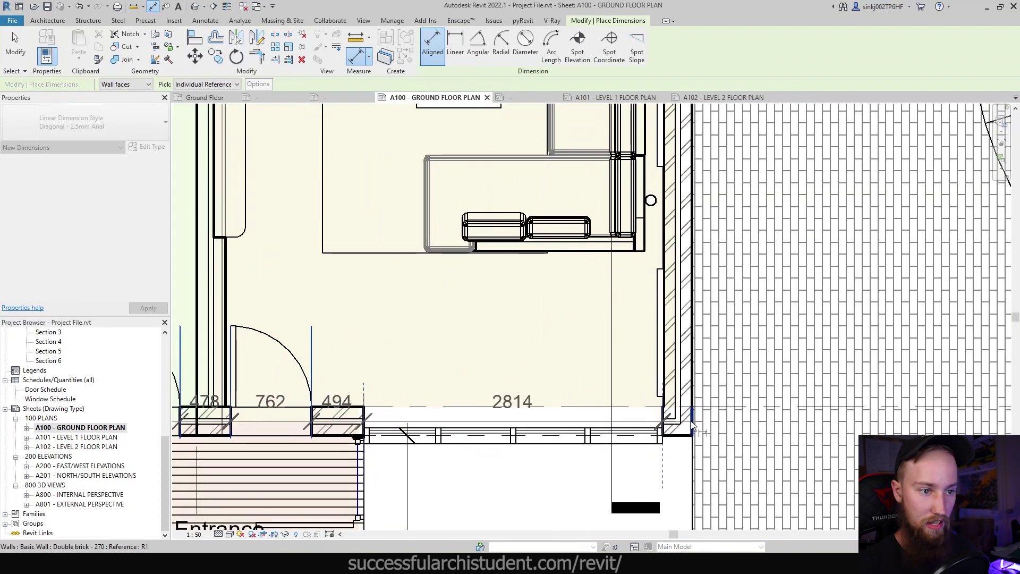
{"action": "left_click", "coordinate": [691, 422]}
- Place the door and glazing dimension string below the interior string above the plan, and finish dimensioning
{"action": "scroll", "coordinate": [691, 425], "scroll_direction": "down", "scroll_amount": 2}
{"action": "middle_click_drag", "start_coordinate": [724, 289], "coordinate": [845, 468]}
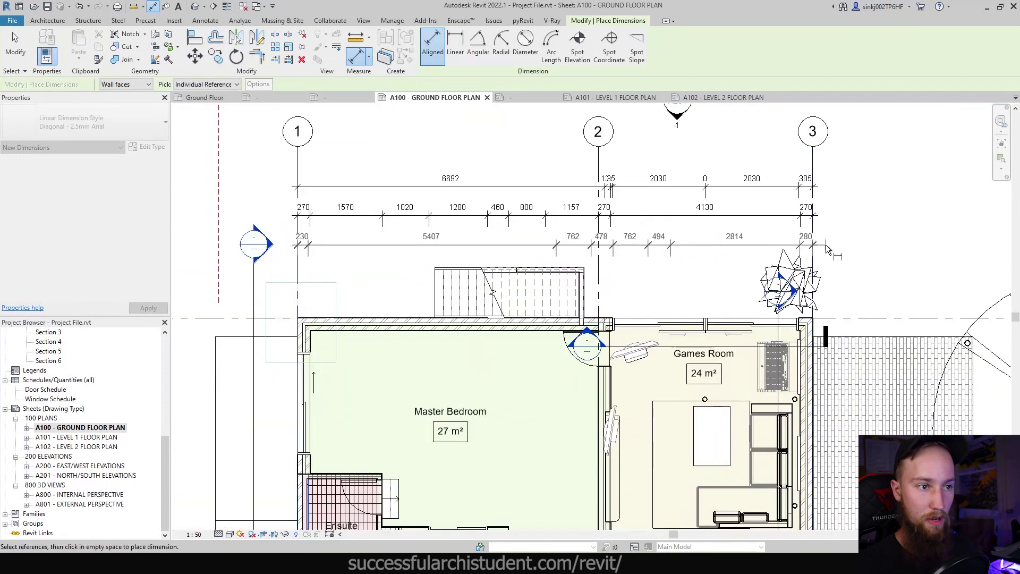
{"action": "left_click", "coordinate": [828, 243]}
{"action": "key", "text": "Escape"}
{"action": "key", "text": "Escape"}
- Move the overall dimension string up towards the grid bubbles to leave room for another string below it
{"action": "left_click", "coordinate": [537, 188]}
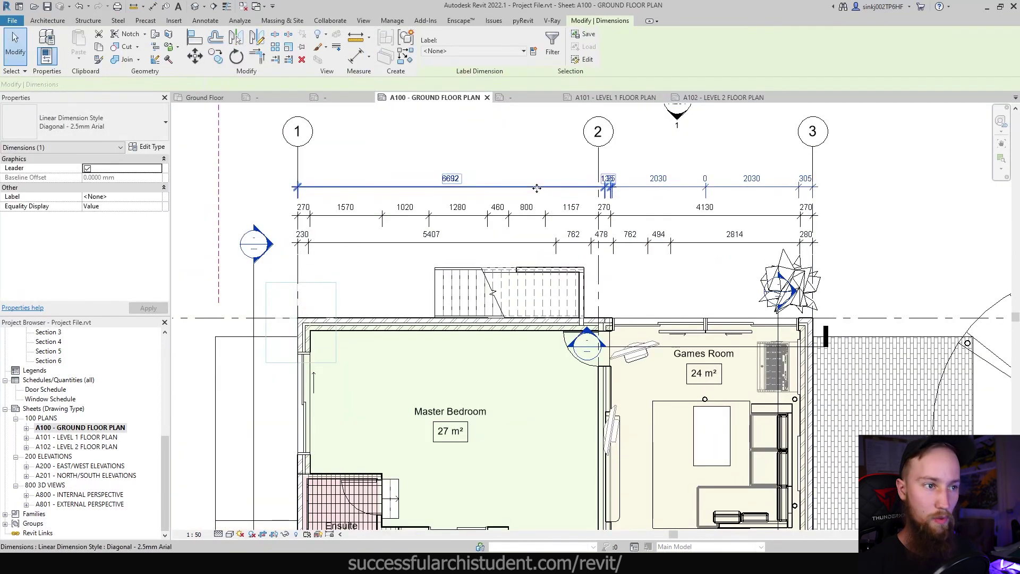
{"action": "left_click_drag", "start_coordinate": [537, 188], "coordinate": [542, 174]}
{"action": "key", "text": "Escape"}
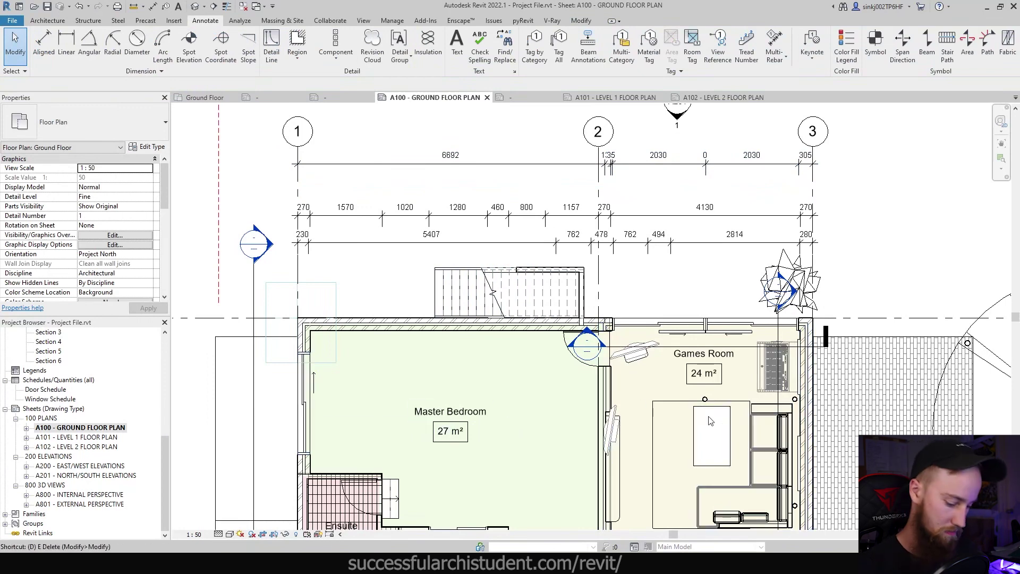
- Dimension the Master Bedroom's width between its side walls just below the overall string, and start a dimension across the Games Room
{"action": "key", "text": "i"}
{"action": "left_click", "coordinate": [311, 348]}
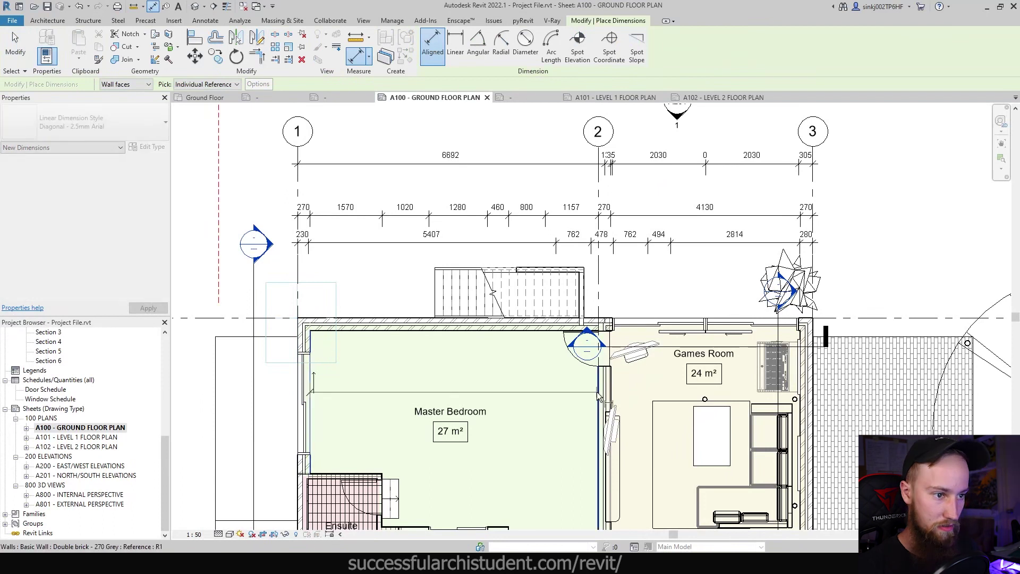
{"action": "left_click", "coordinate": [596, 382]}
{"action": "left_click", "coordinate": [556, 188]}
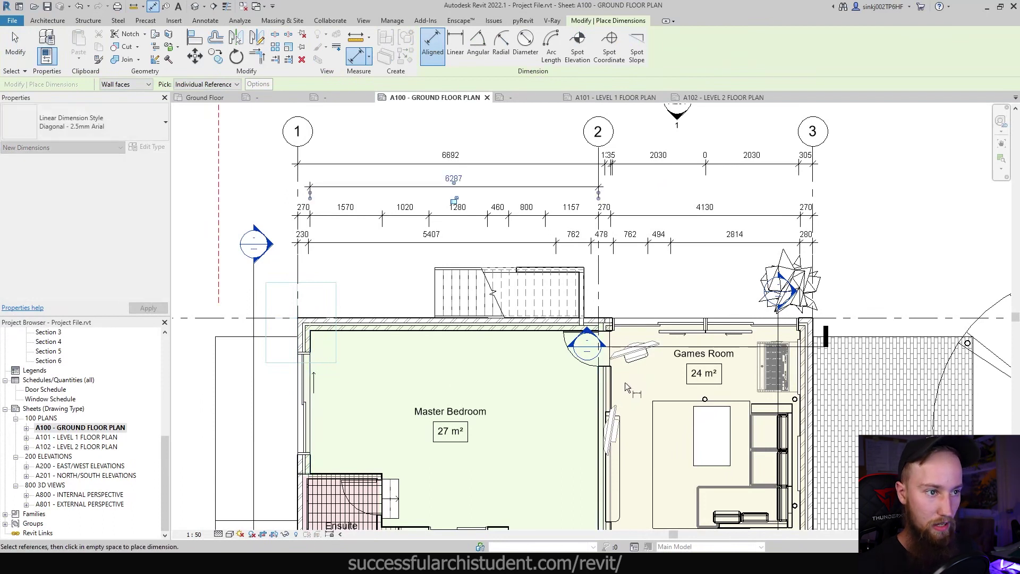
{"action": "left_click", "coordinate": [612, 387]}
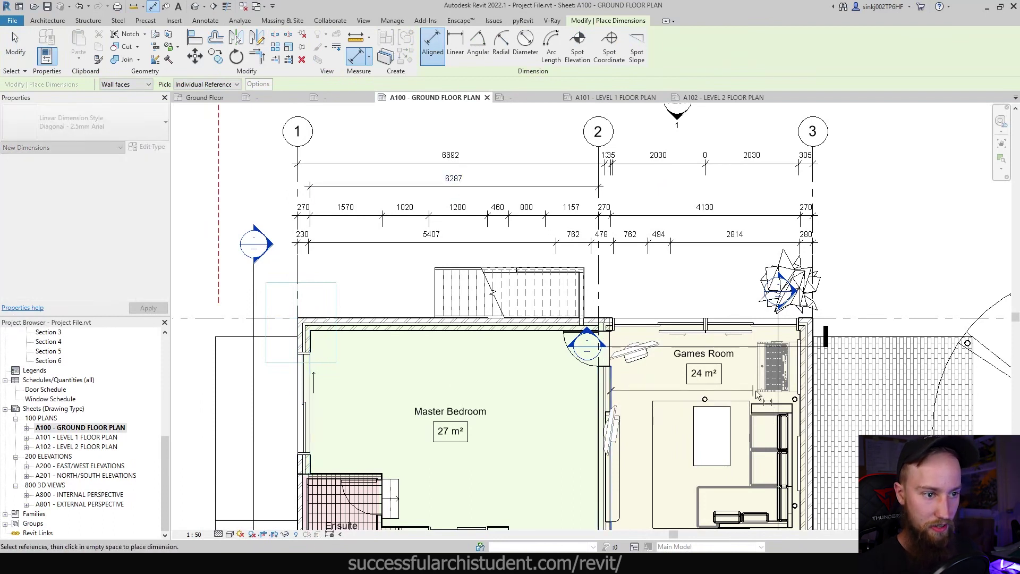
{"action": "scroll", "coordinate": [799, 327], "scroll_direction": "up", "scroll_amount": 5}
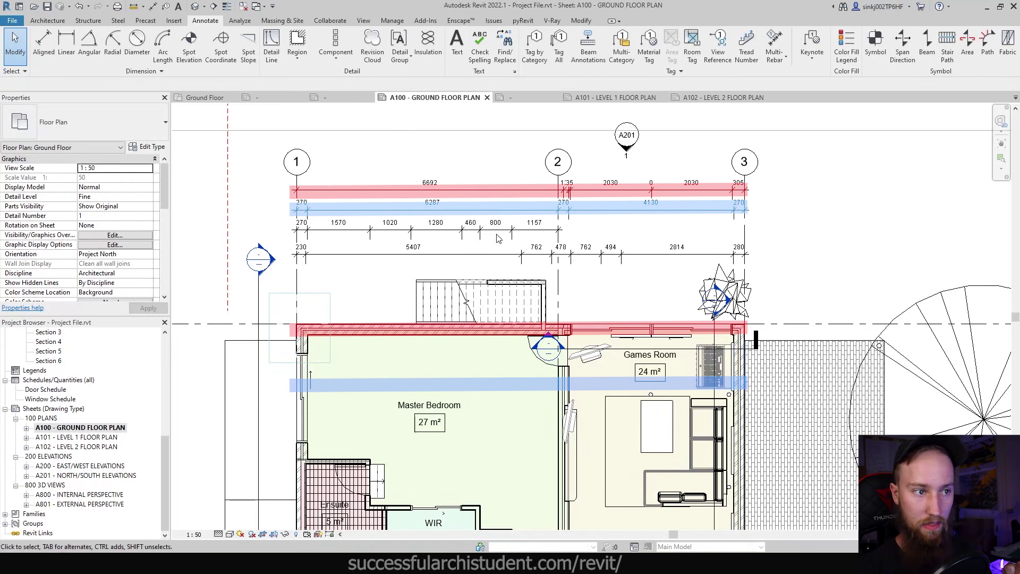
- Delete the third dimension string covering the ensuite and WIR walls, including its separate wall thickness dimension at grid 1
{"action": "middle_click_drag", "start_coordinate": [397, 466], "coordinate": [382, 408]}
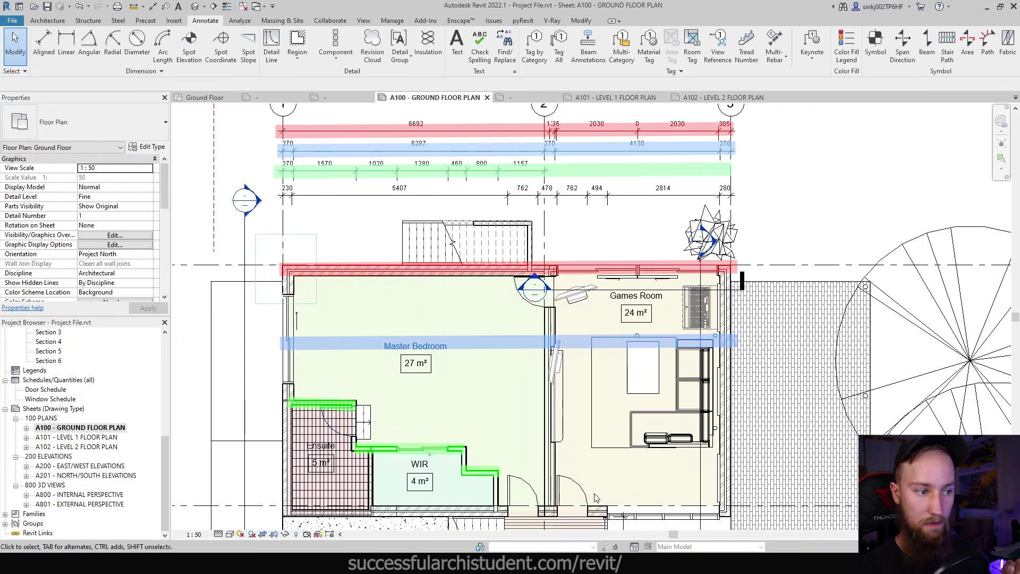
{"action": "middle_click_drag", "start_coordinate": [292, 514], "coordinate": [273, 467]}
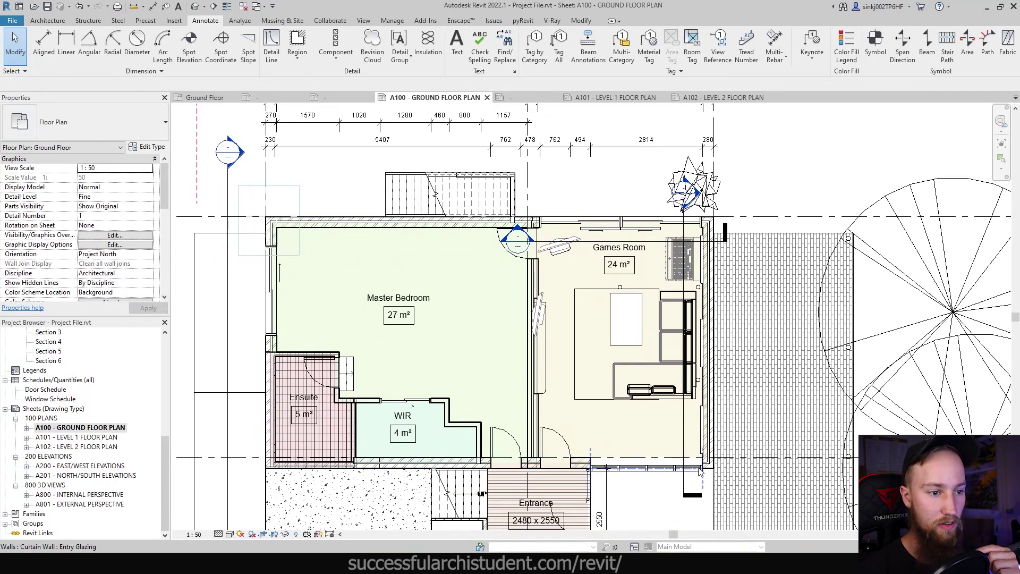
{"action": "scroll", "coordinate": [719, 466], "scroll_direction": "down", "scroll_amount": 1}
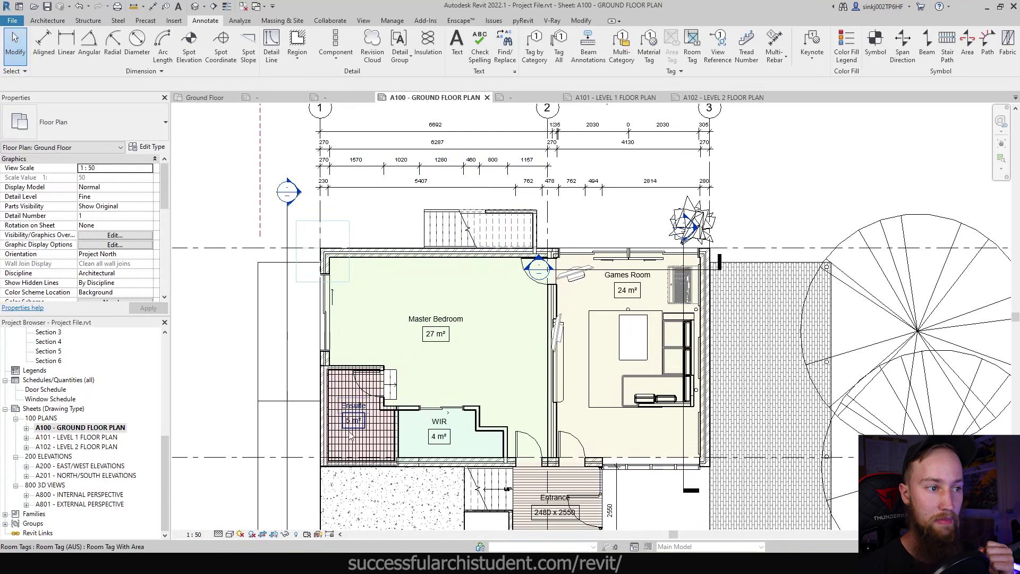
{"action": "left_click", "coordinate": [457, 168]}
{"action": "key", "text": "Delete"}
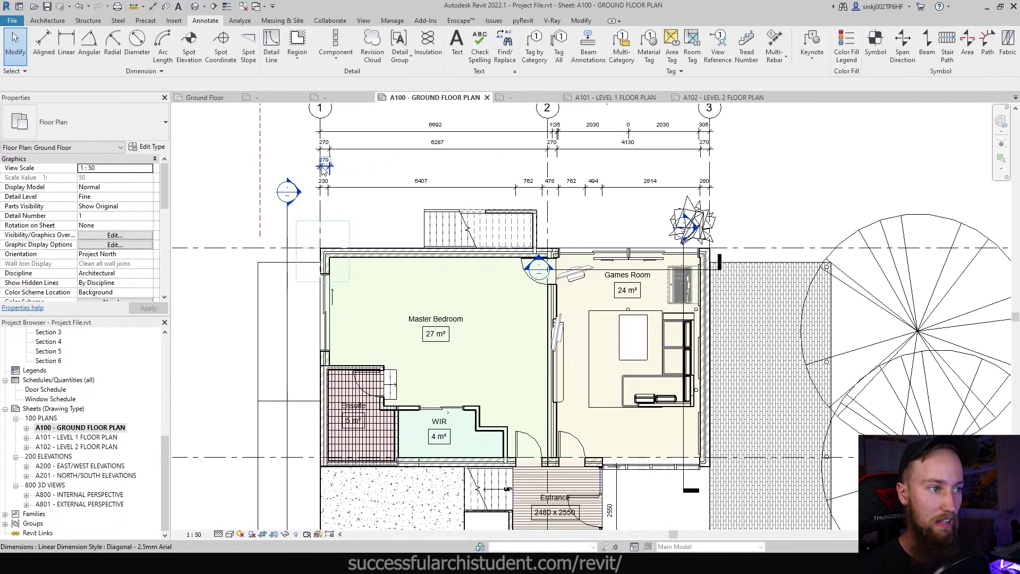
- Move the door and glazing dimension string up to sit directly below the room width string
{"action": "left_click", "coordinate": [617, 188]}
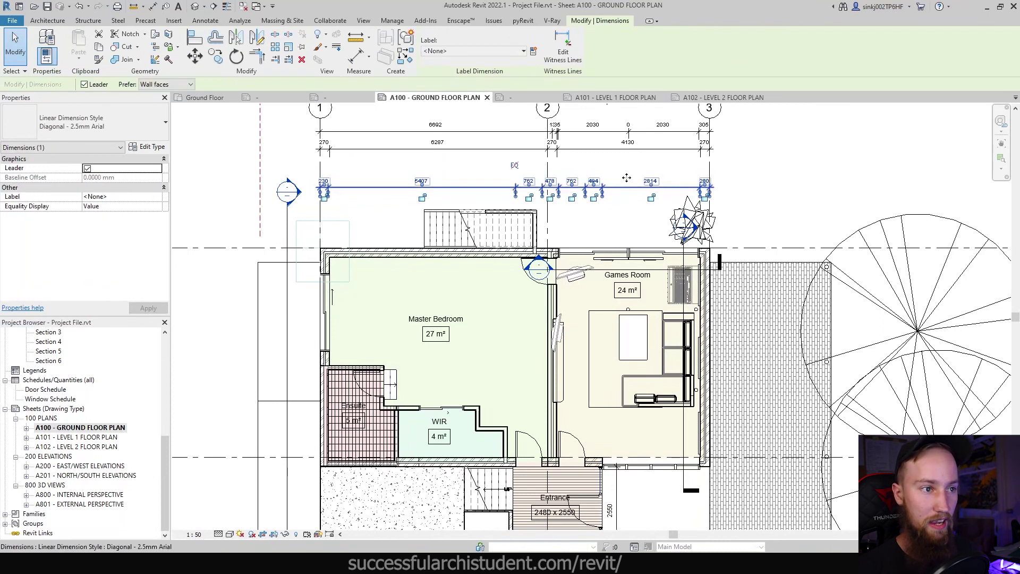
{"action": "left_click_drag", "start_coordinate": [627, 178], "coordinate": [631, 171]}
{"action": "scroll", "coordinate": [576, 167], "scroll_direction": "up", "scroll_amount": 1}
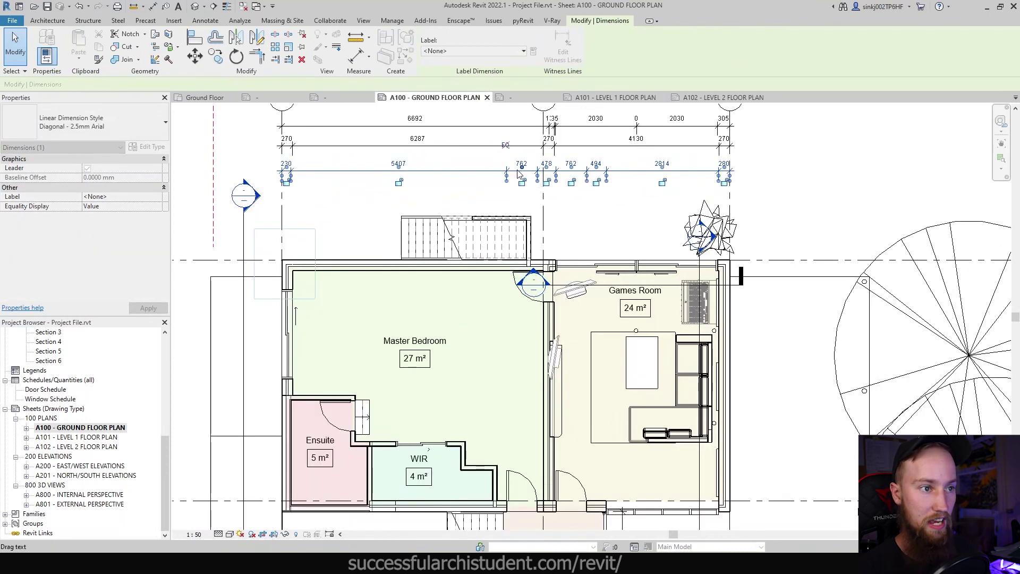
{"action": "left_click", "coordinate": [791, 186]}
{"action": "scroll", "coordinate": [790, 187], "scroll_direction": "down", "scroll_amount": 1}
{"action": "middle_click_drag", "start_coordinate": [755, 181], "coordinate": [736, 217]}
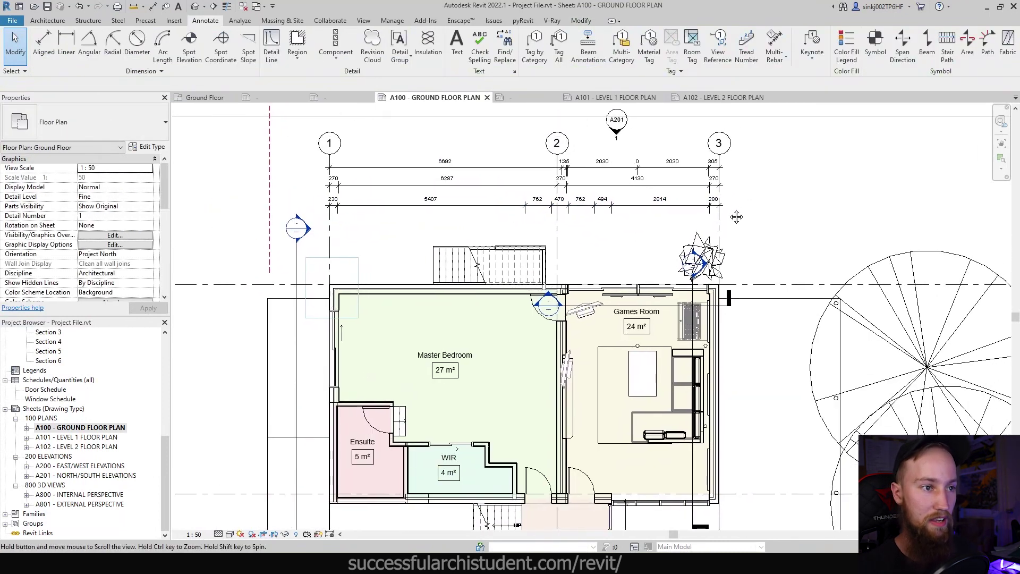
- Remove the extra witness lines near grid 2 from the overall string, and dimension between grids 1, 2 and 3 above it
{"action": "scroll", "coordinate": [529, 206], "scroll_direction": "up", "scroll_amount": 1}
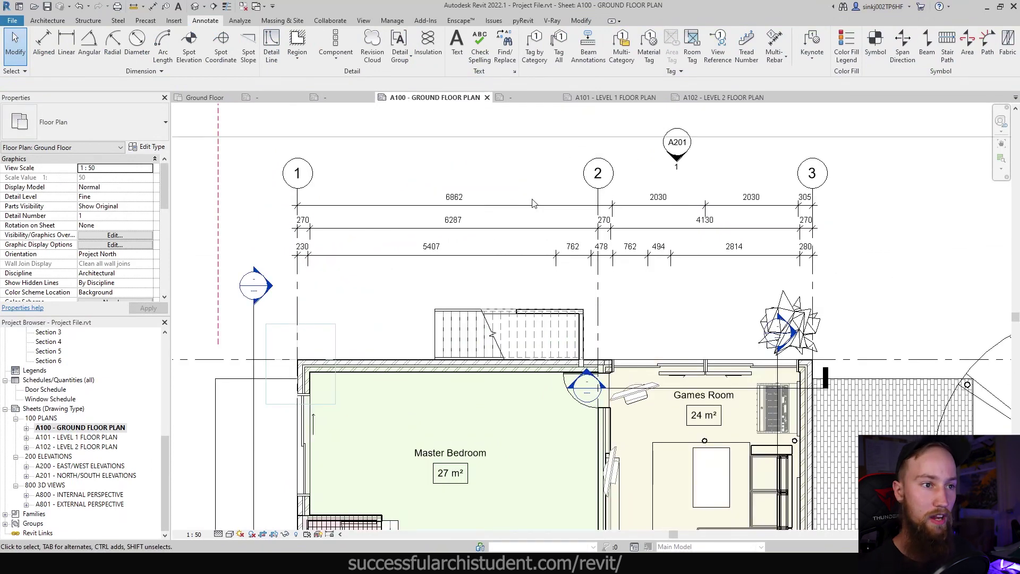
{"action": "scroll", "coordinate": [533, 203], "scroll_direction": "down", "scroll_amount": 2}
{"action": "key", "text": "d"}
{"action": "key", "text": "i"}
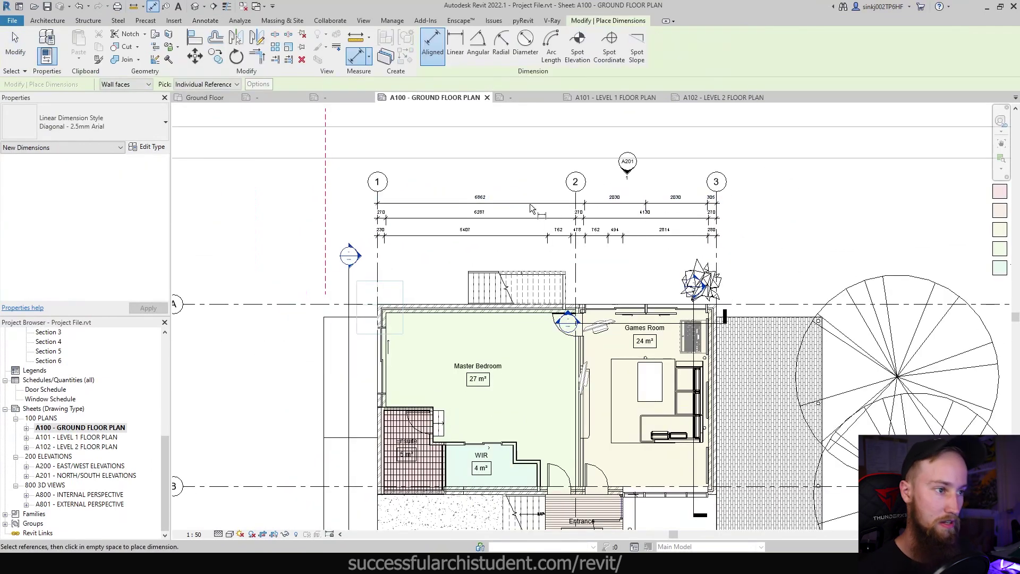
{"action": "scroll", "coordinate": [429, 210], "scroll_direction": "up", "scroll_amount": 2}
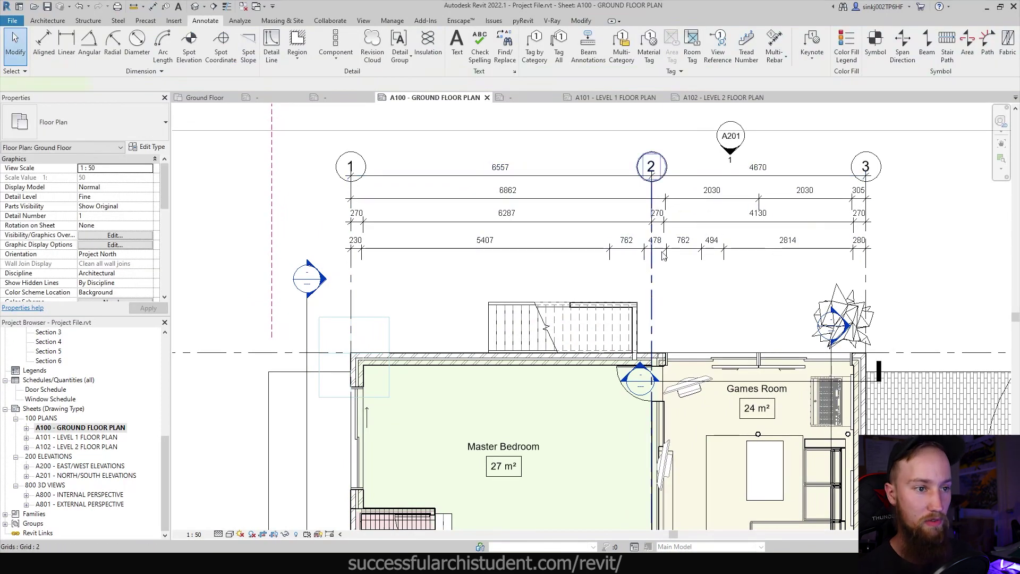
- Raise the bubbles of grids 1, 2 and 3 clear of the grid-to-grid dimension string
{"action": "left_click", "coordinate": [663, 256]}
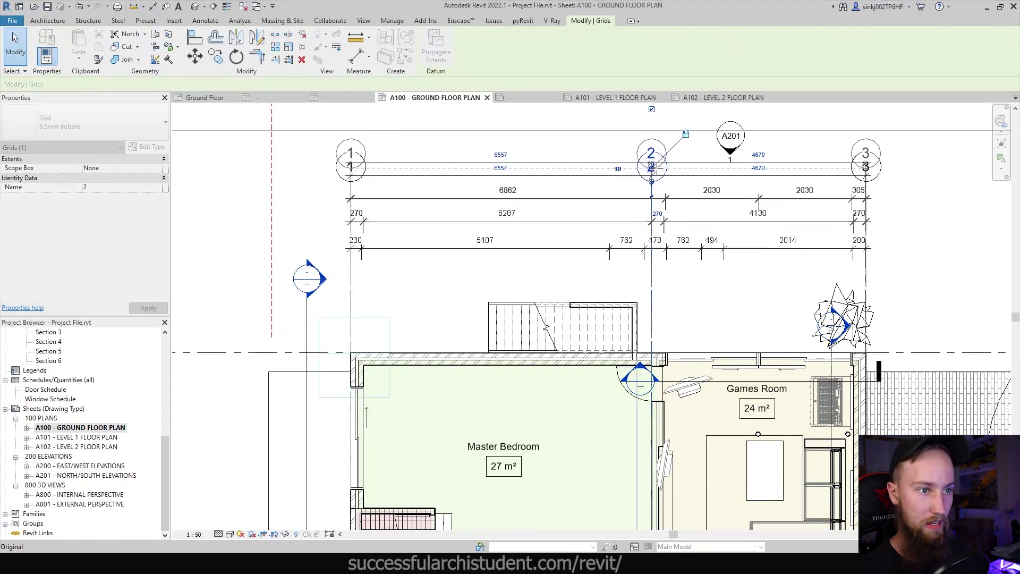
{"action": "left_click_drag", "start_coordinate": [658, 169], "coordinate": [654, 152]}
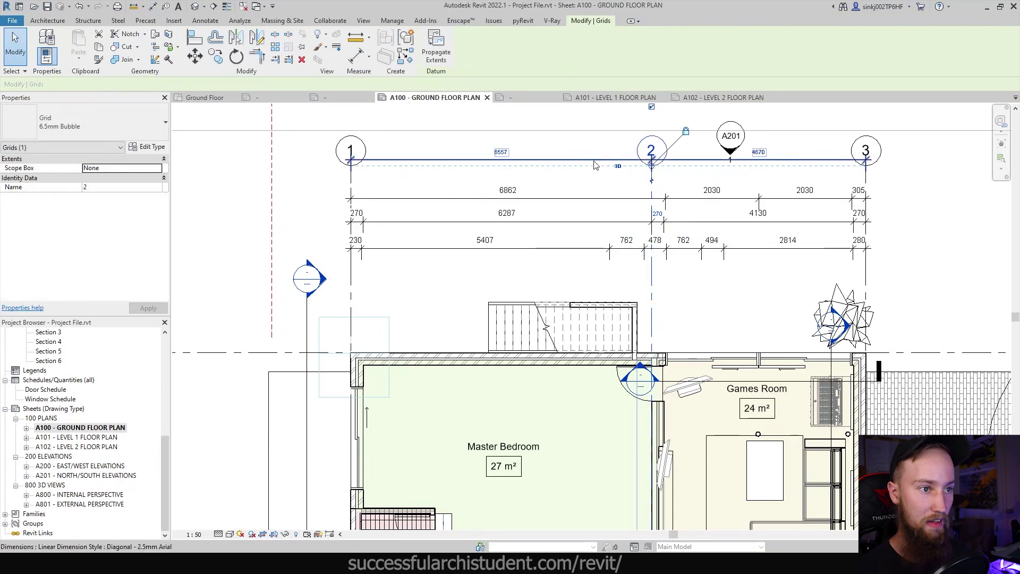
{"action": "left_click", "coordinate": [588, 175]}
{"action": "key", "text": "Escape"}
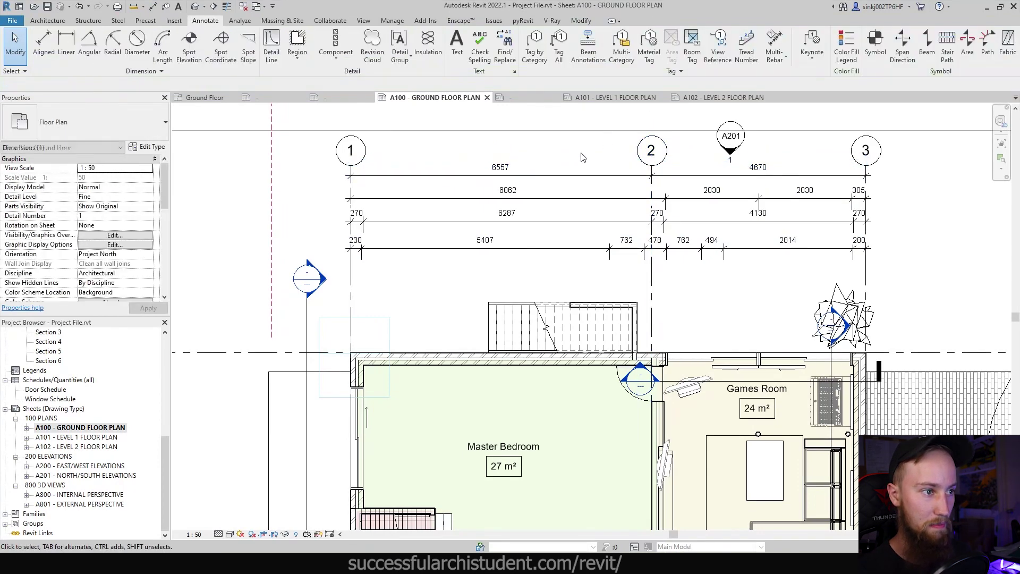